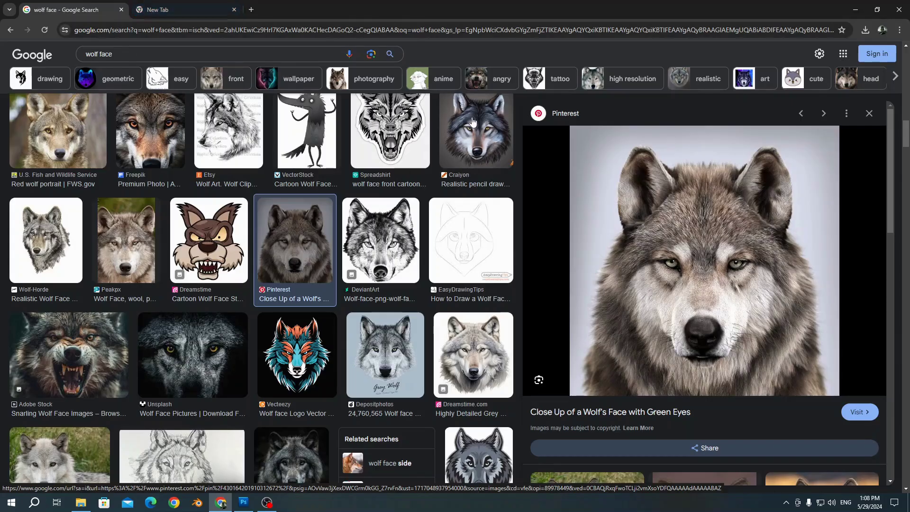
Browse the wolf face image results around the chosen front-view photo and check for the downloaded file among the recent files.
scroll(300, 202, "down", 10)
scroll(300, 202, "down", 8)
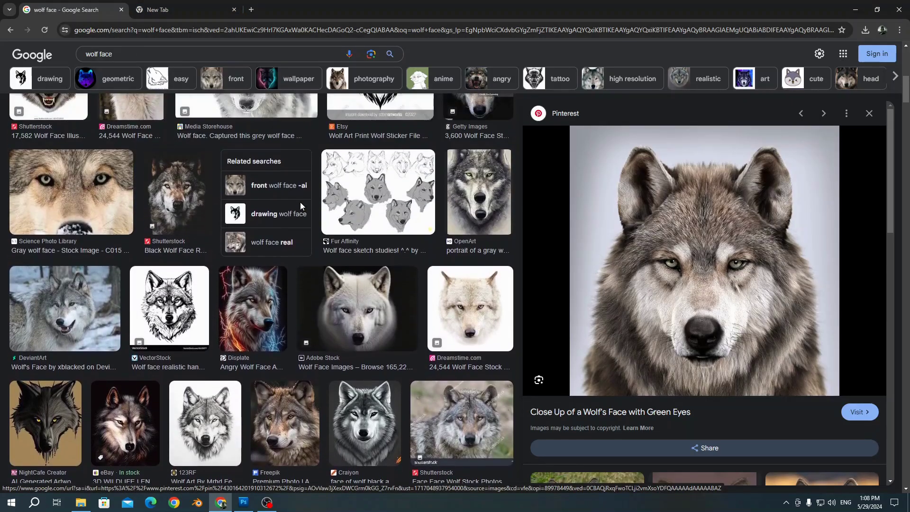
scroll(304, 206, "down", 5)
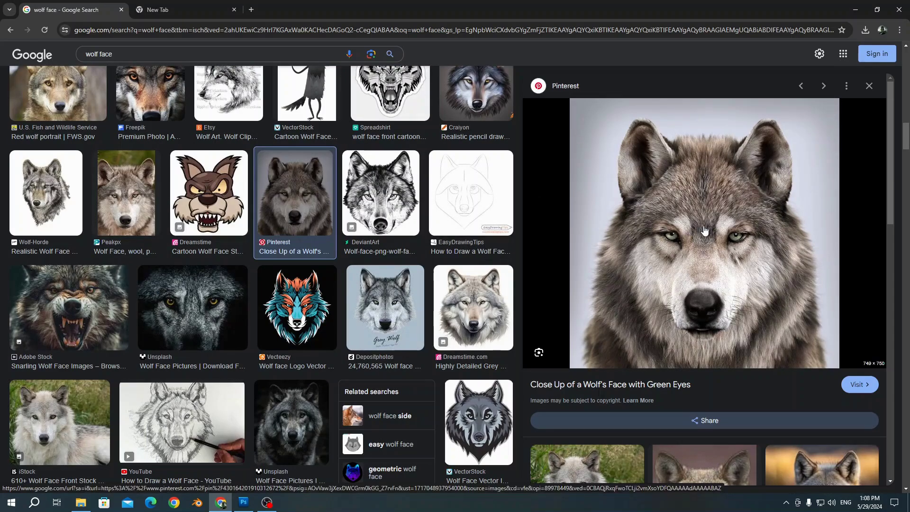
left_click(78, 500)
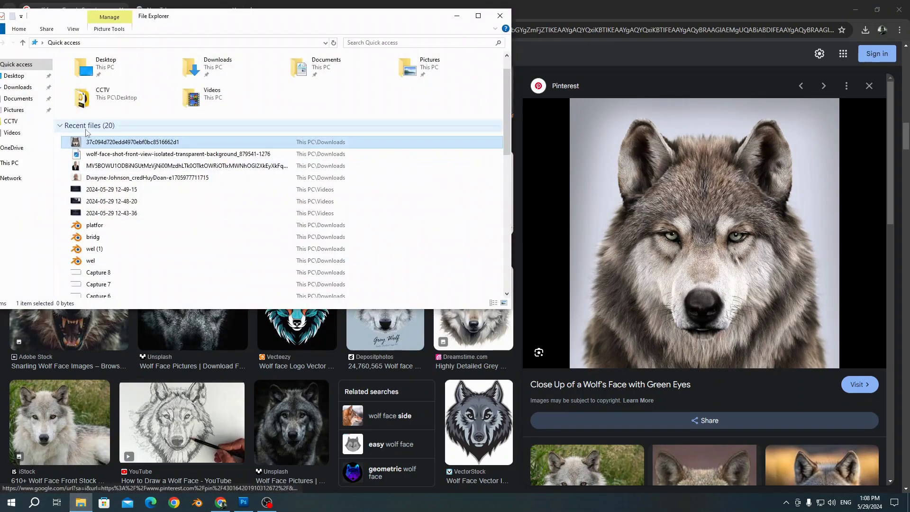
left_click(81, 506)
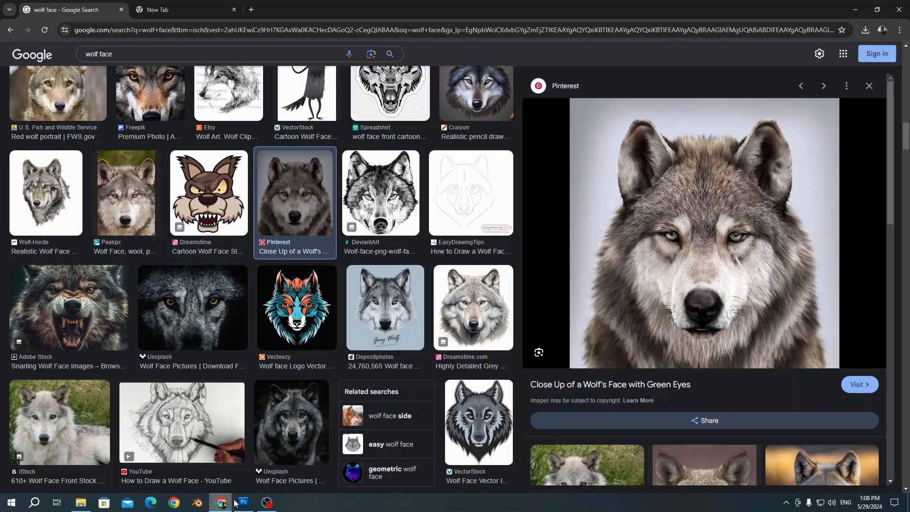
Switch to Photoshop and open the downloaded wolf photo 37c094d720edd4970ebf0bc8516662d1.
left_click(246, 508)
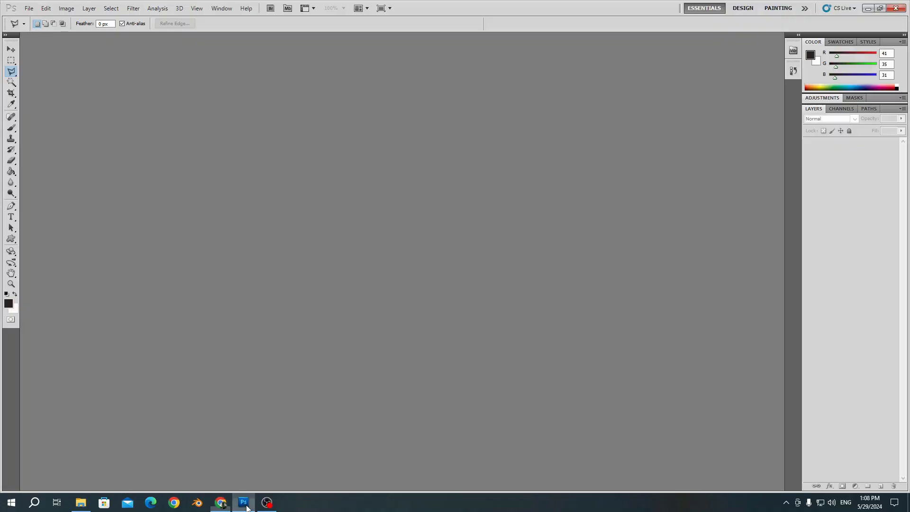
left_click(80, 504)
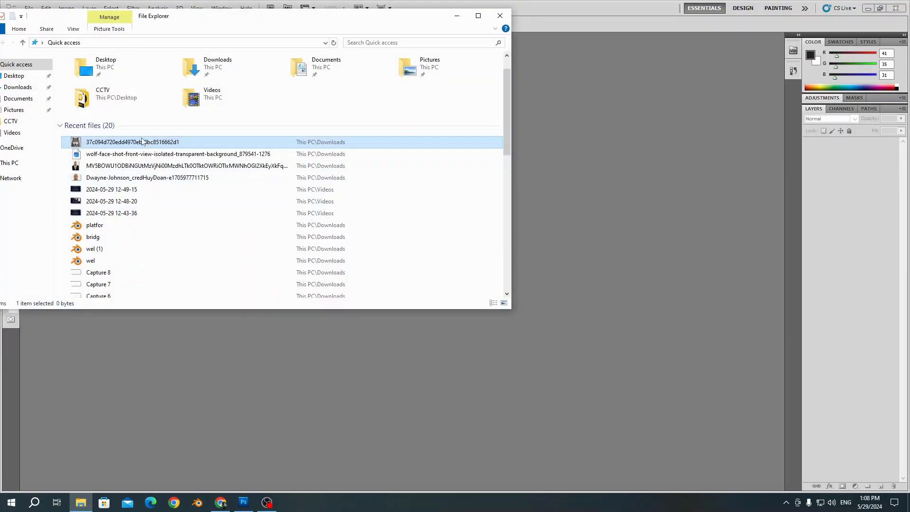
left_click_drag(144, 146, 248, 511)
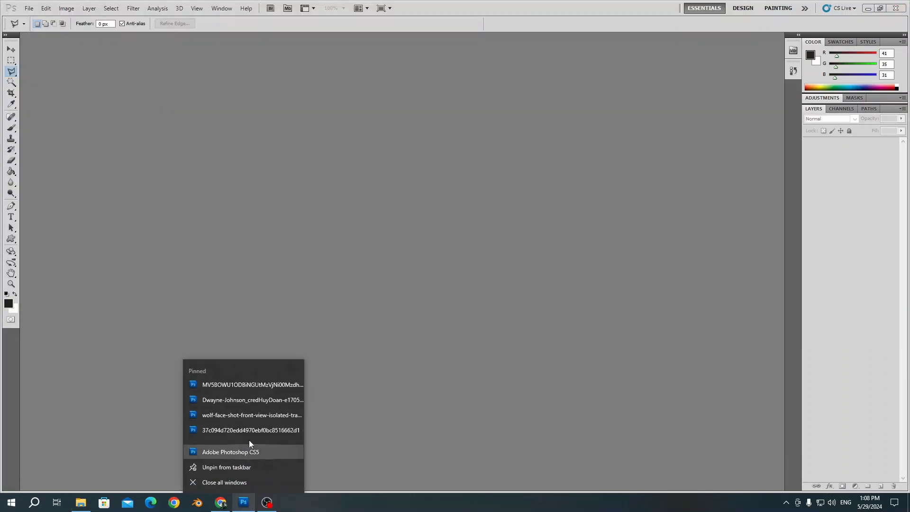
left_click(233, 427)
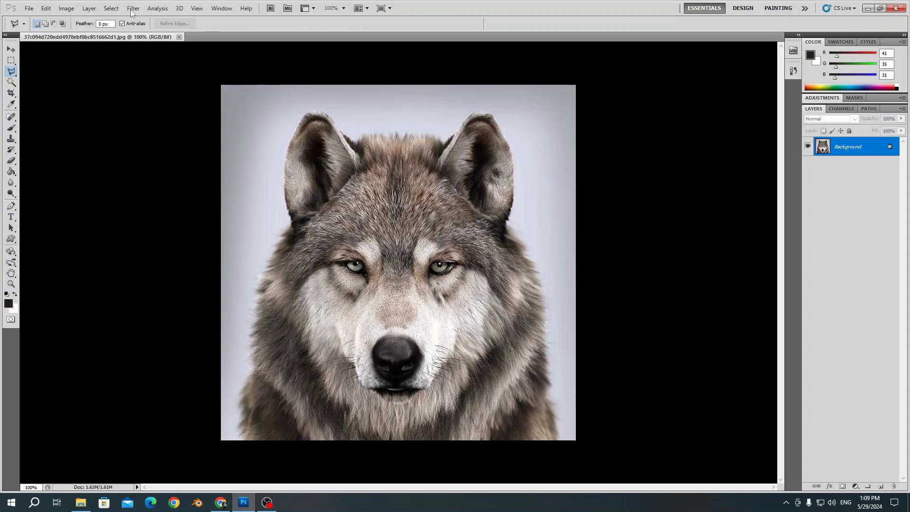
Try the Average blur on the whole wolf photo and undo it.
left_click(134, 9)
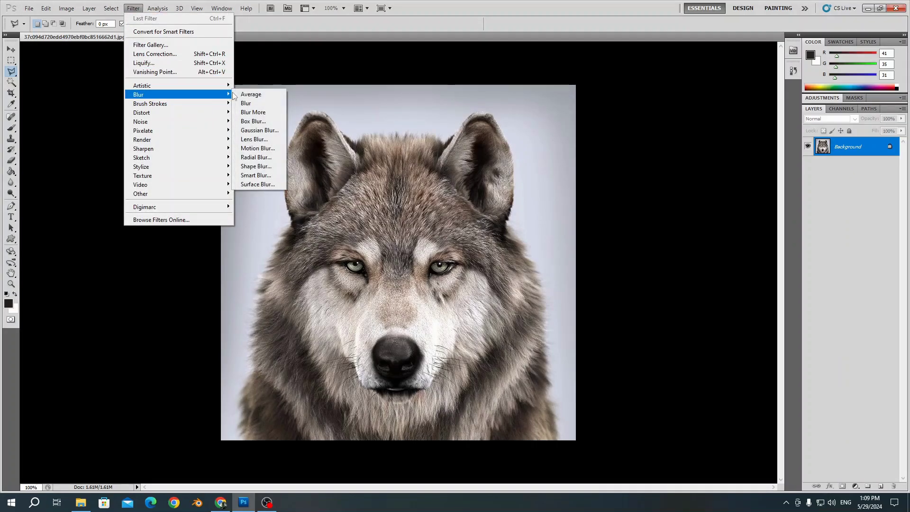
left_click(237, 94)
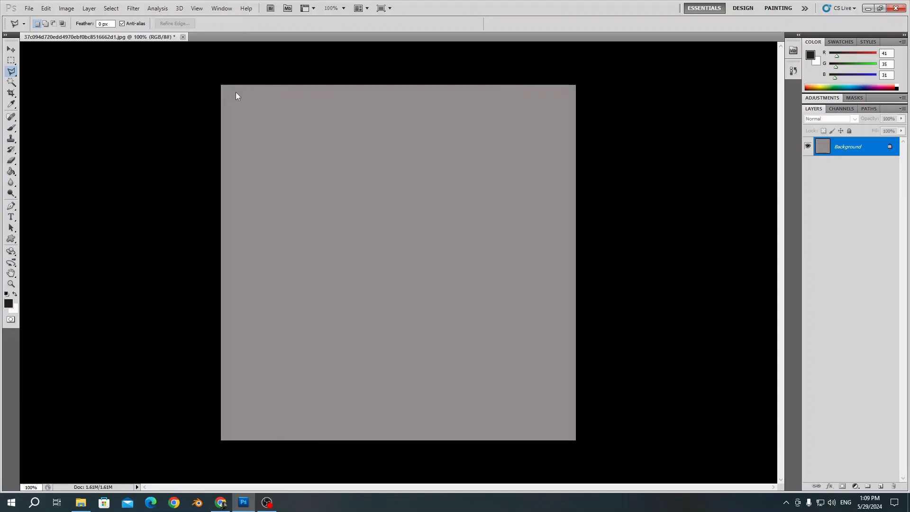
key("ctrl+z")
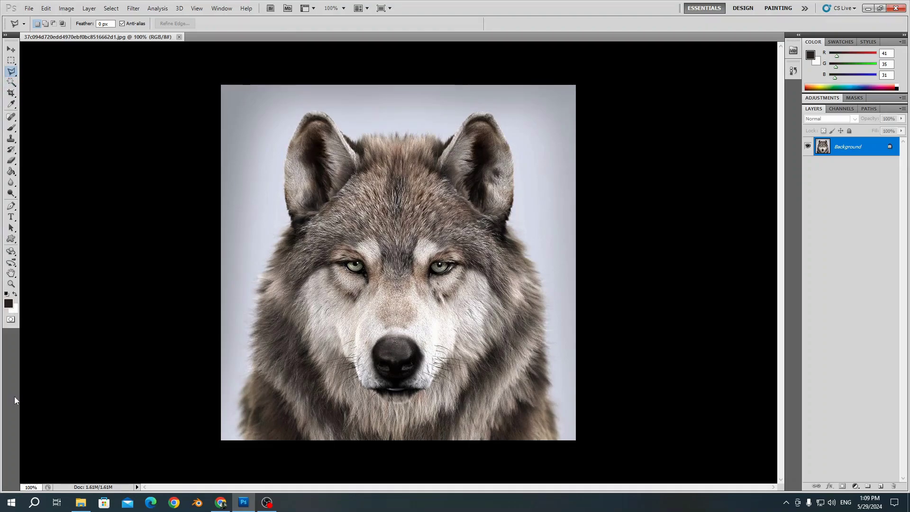
Outline a small triangle in the fur between the ears with the Polygonal Lasso, flatten it with the Average blur and deselect.
left_click(31, 487)
key("BackSpace")
type("160")
key("Return")
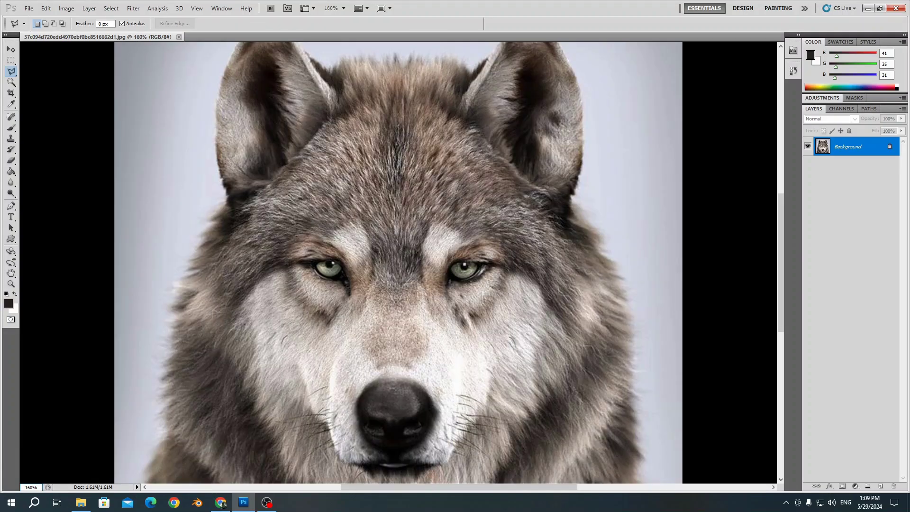
scroll(460, 276, "up", 2)
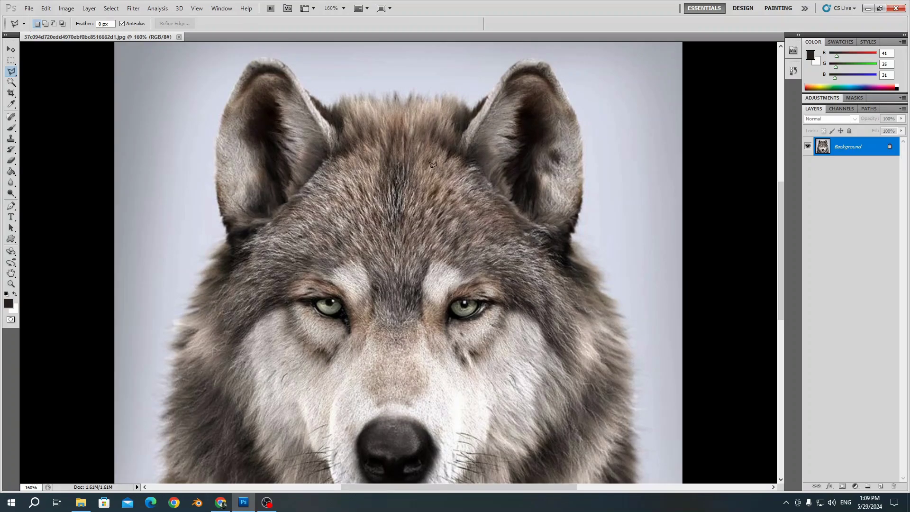
left_click(435, 98)
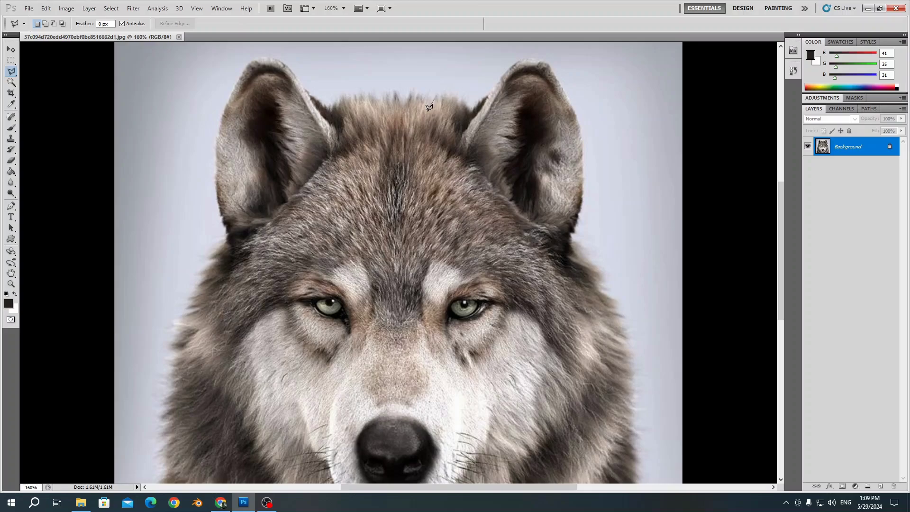
left_click(418, 135)
left_click(435, 98)
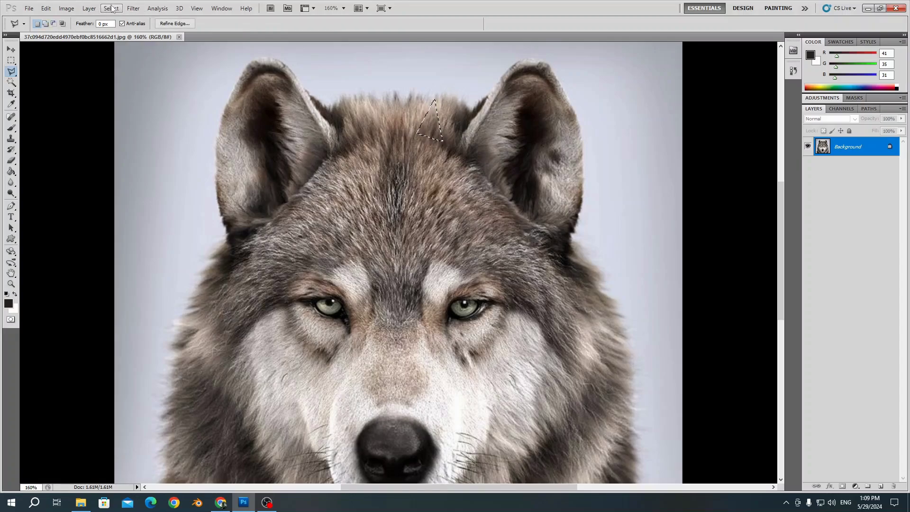
left_click(140, 10)
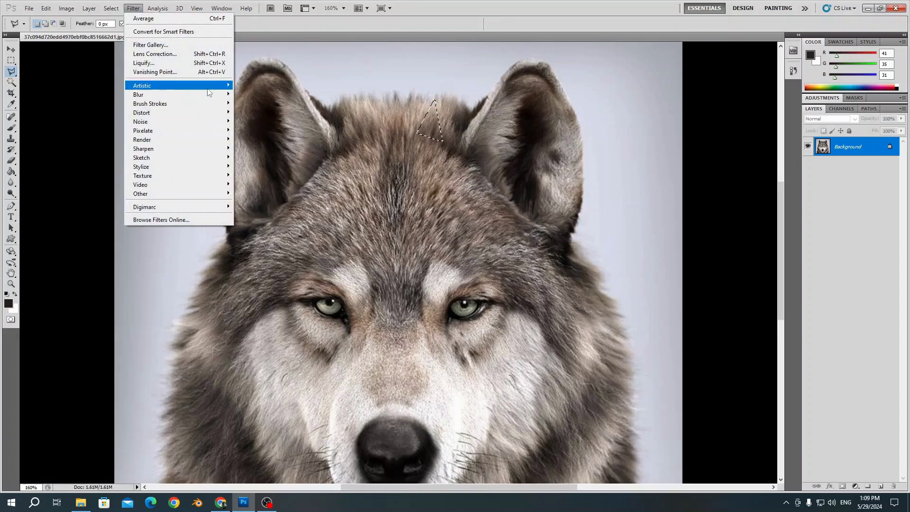
mouse_move(217, 94)
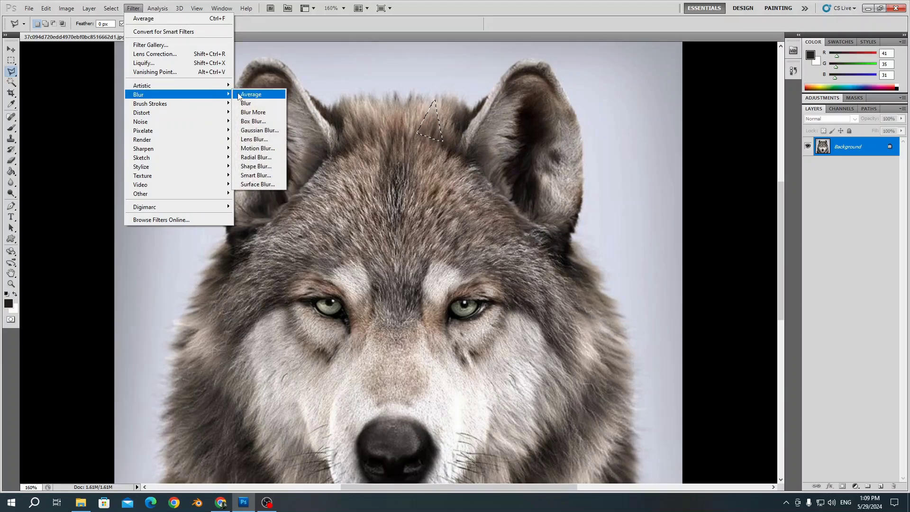
left_click(246, 95)
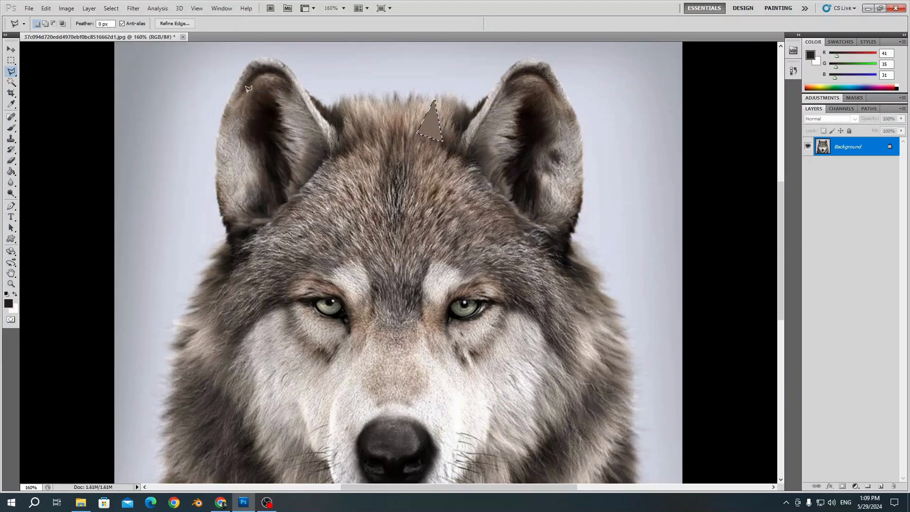
key("ctrl+d")
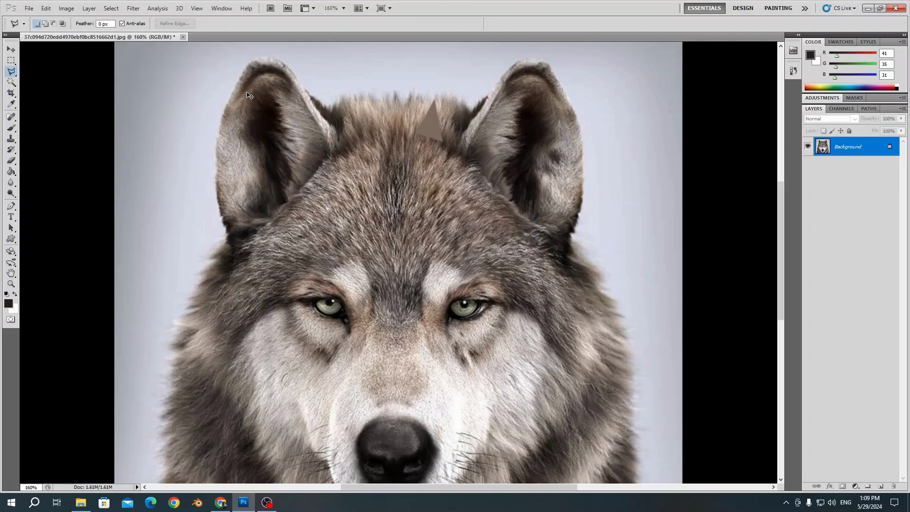
scroll(393, 107, "down", 1)
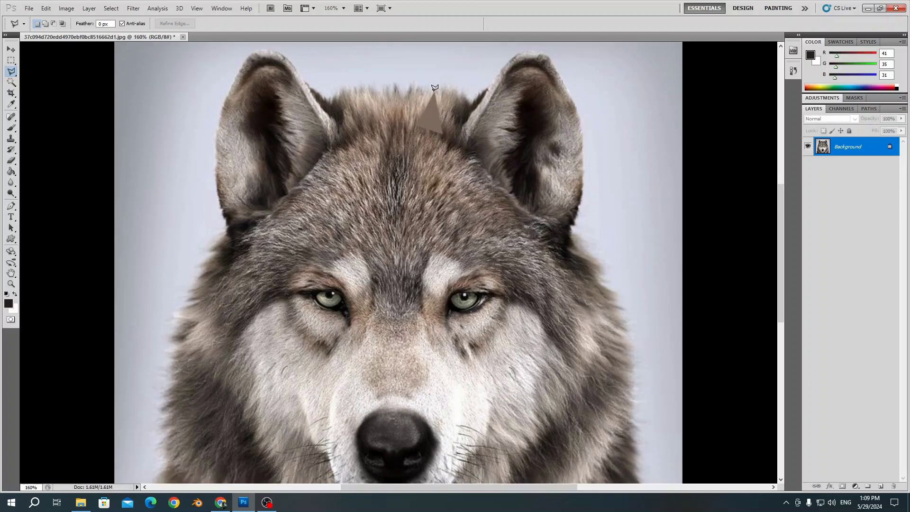
scroll(434, 88, "down", 10)
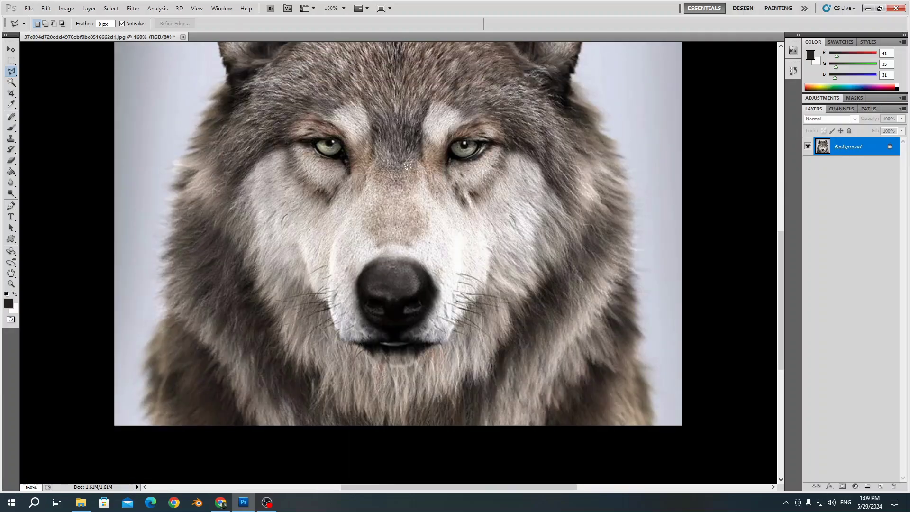
scroll(405, 167, "up", 9)
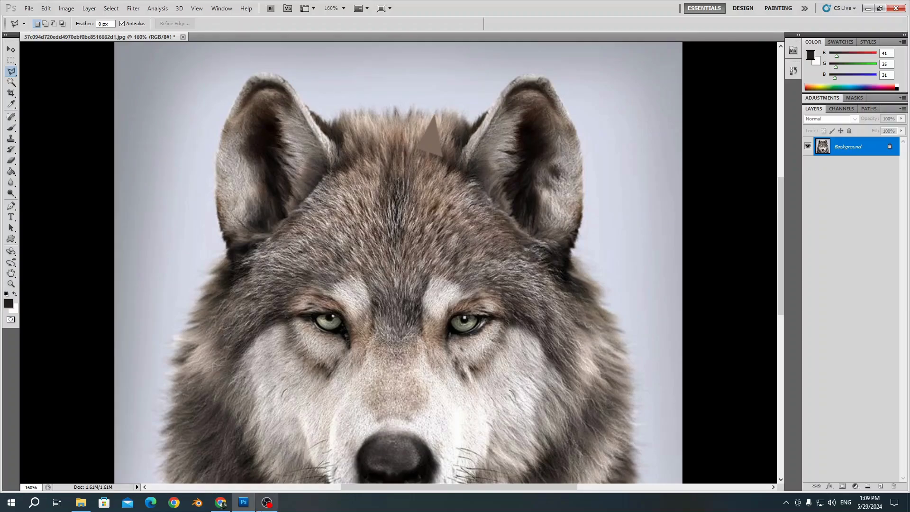
left_click(265, 505)
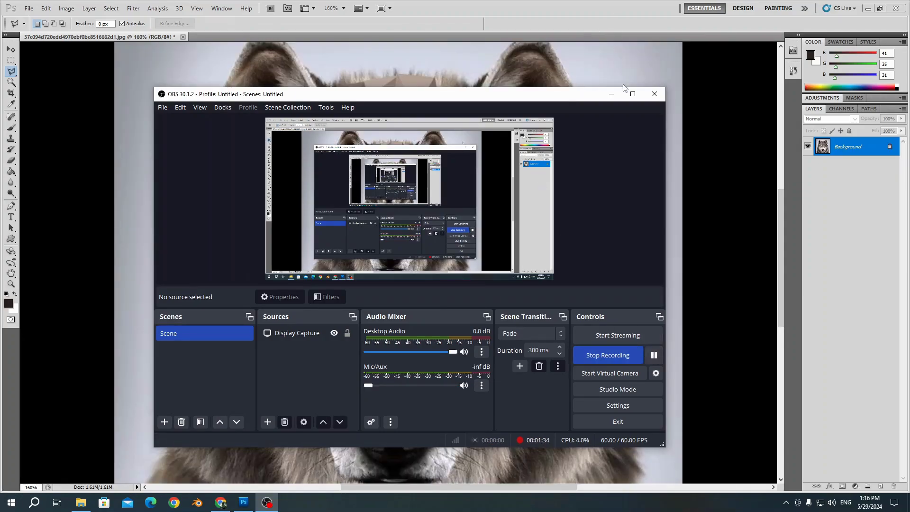
left_click(615, 96)
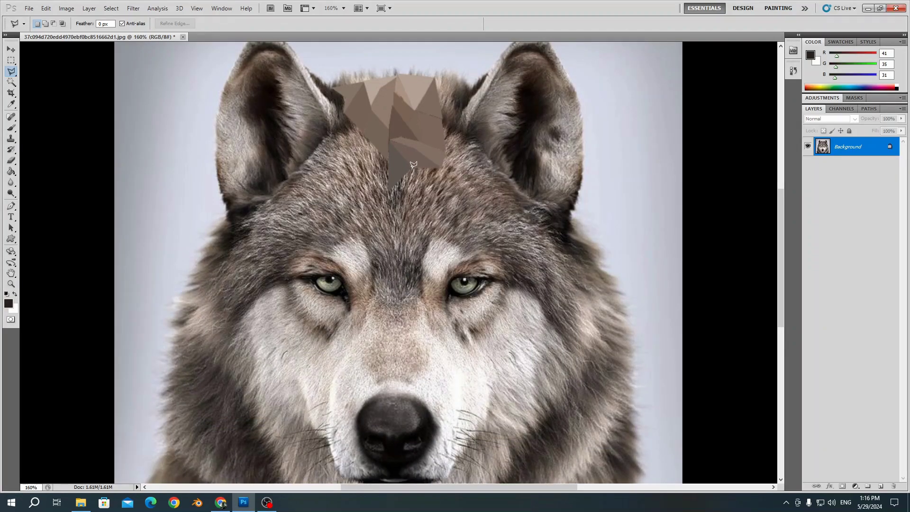
Select a small triangular facet on the forehead beneath the finished polygons, flatten it with the Average blur and deselect.
left_click(442, 170)
left_click(444, 195)
left_click(414, 166)
left_click(133, 8)
left_click(244, 94)
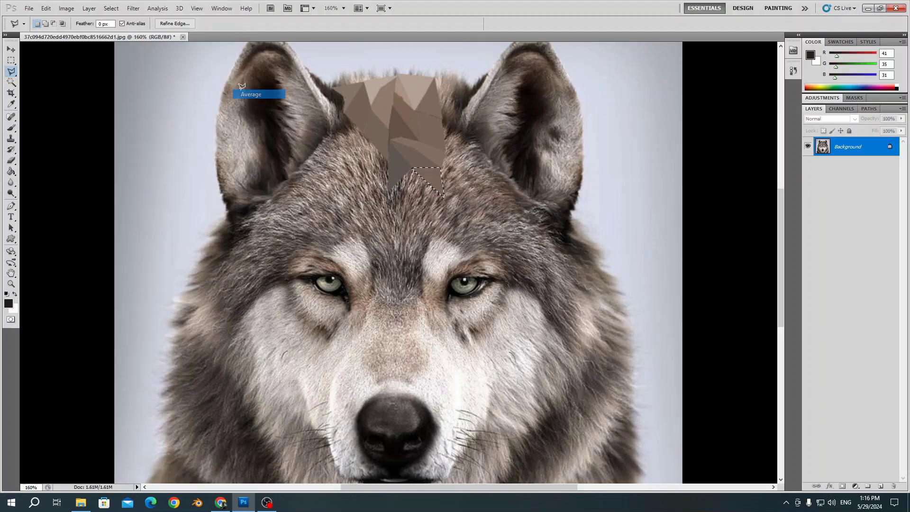
key("ctrl+d")
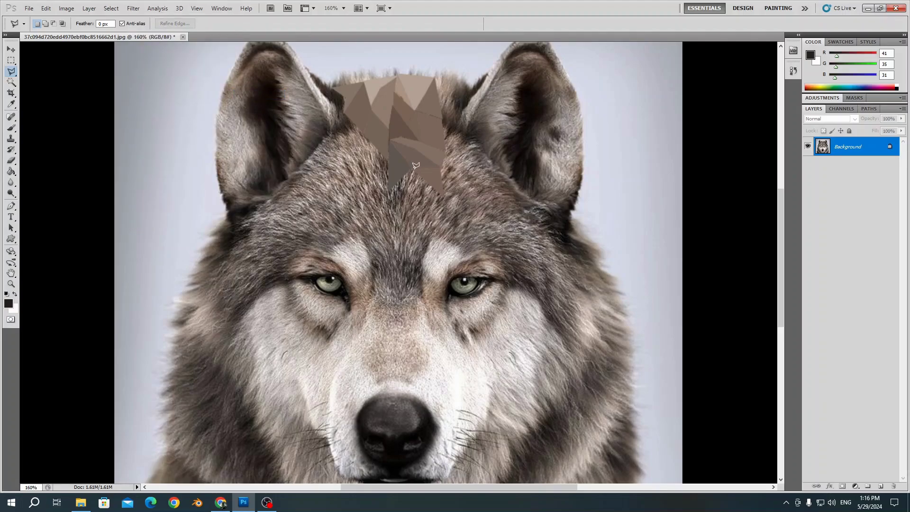
Switch to OBS, raise the Mic/Aux volume to 0.0 dB and return to Photoshop.
left_click(267, 503)
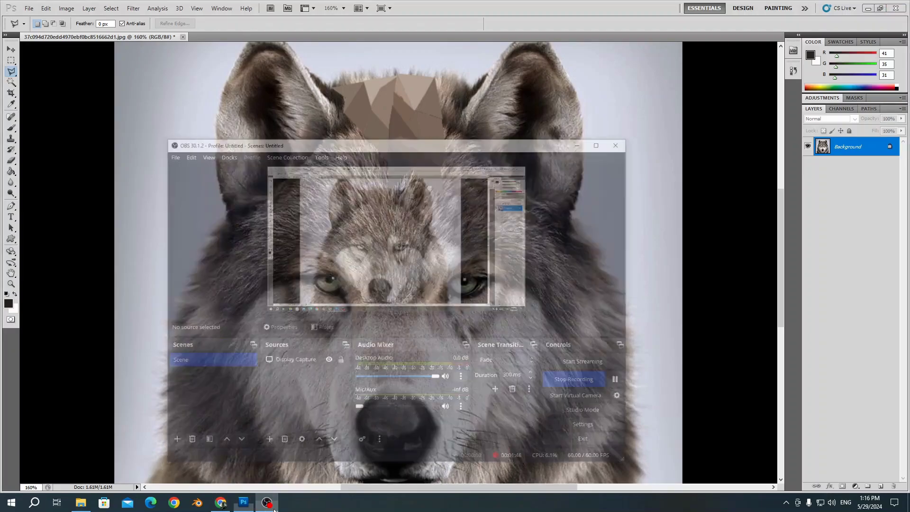
left_click_drag(369, 386, 456, 387)
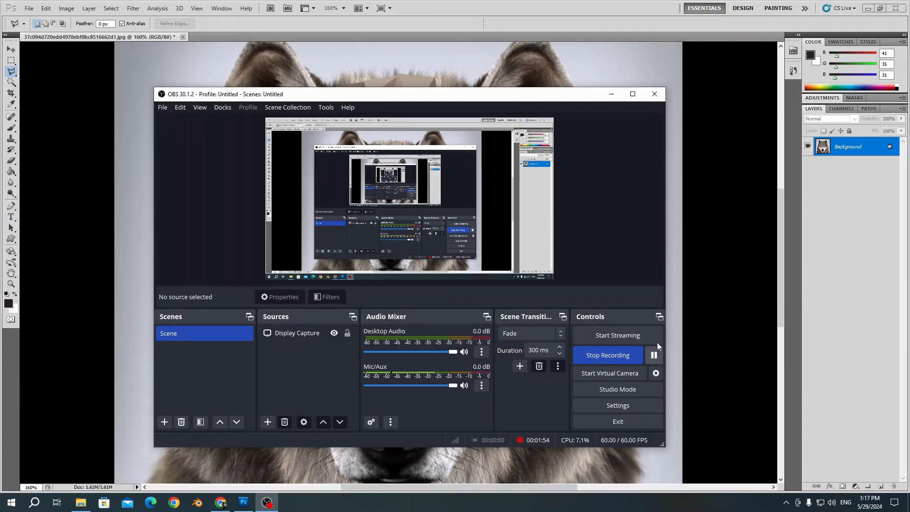
left_click(612, 94)
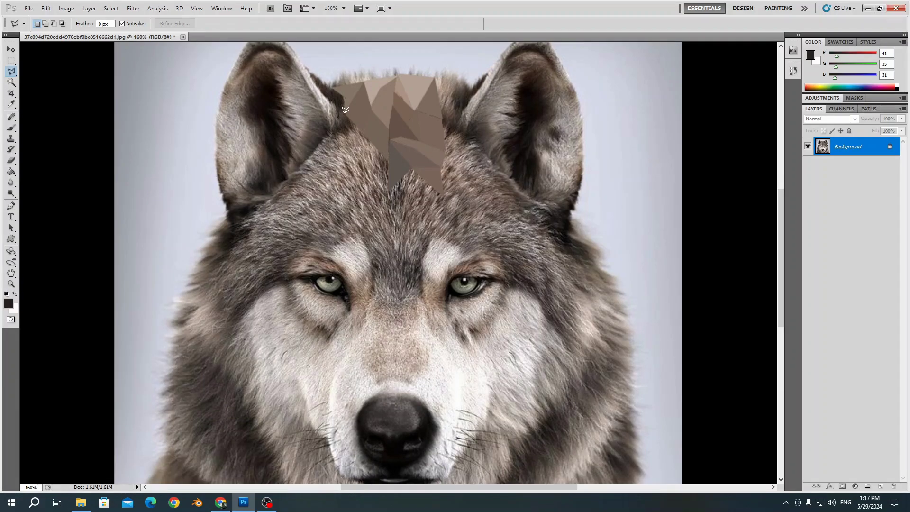
Select a small dark facet beside the inner base of the left ear, flatten it with the Average blur and deselect.
left_click(336, 137)
left_click(345, 109)
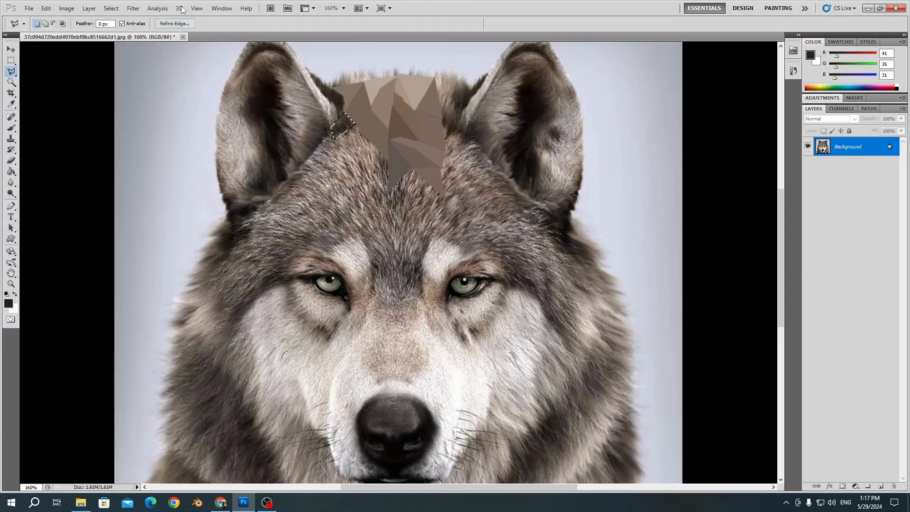
left_click(133, 8)
mouse_move(218, 94)
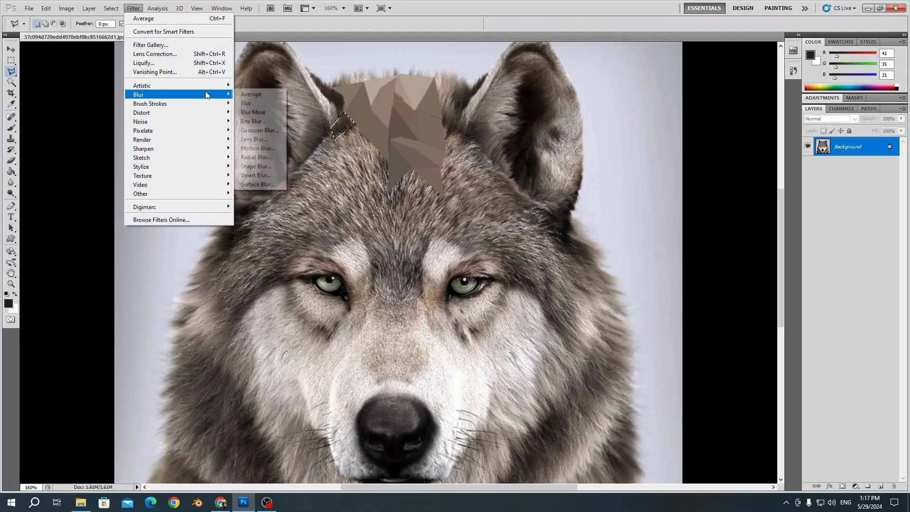
left_click(251, 94)
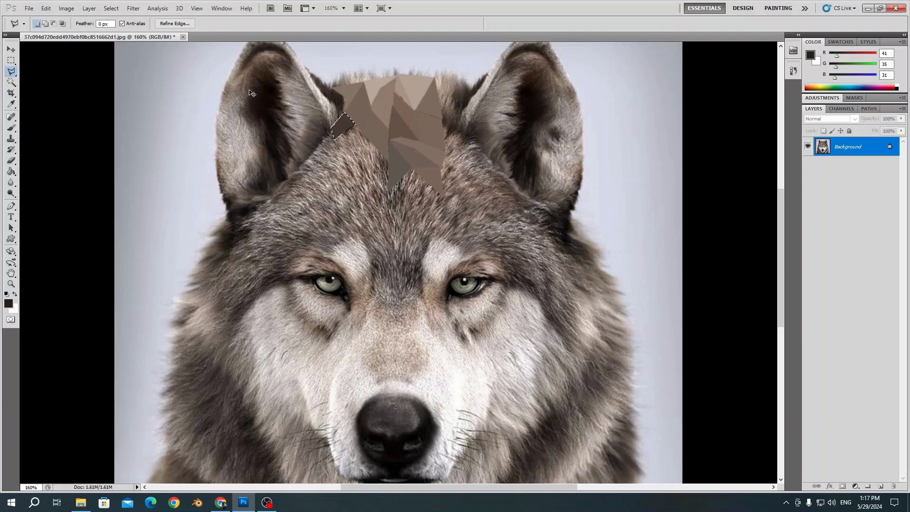
key("ctrl+d")
Select a narrow four-sided facet just below the dark one near the left ear, apply the Average blur and deselect.
left_click(356, 126)
left_click(365, 135)
left_click(327, 158)
left_click(326, 143)
left_click(133, 8)
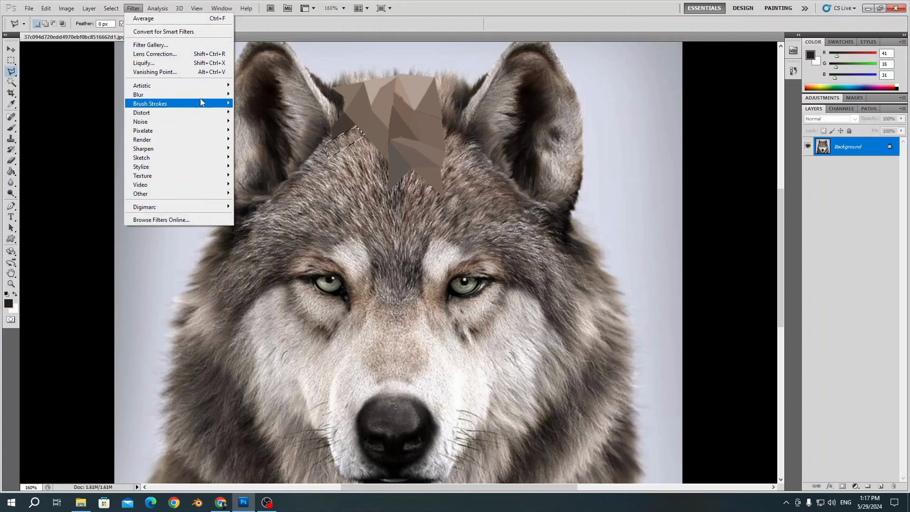
mouse_move(204, 94)
left_click(247, 94)
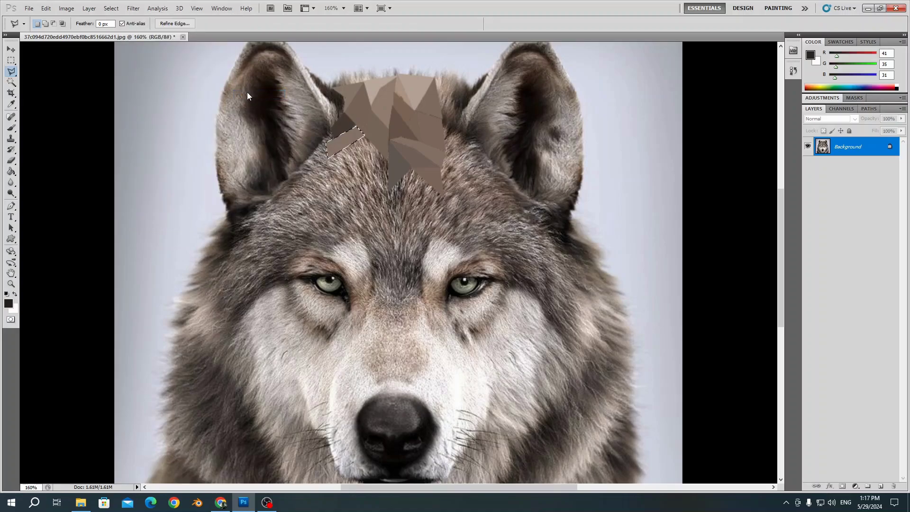
key("ctrl+d")
Select a dark triangular facet beside the inner edge of the right ear, flatten it with the Average blur and deselect.
left_click(487, 74)
left_click(487, 72)
left_click(133, 8)
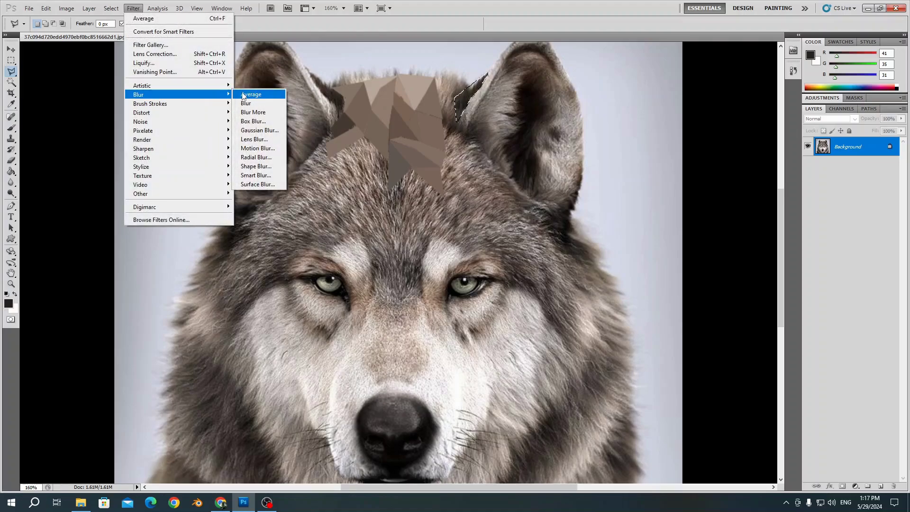
left_click(242, 92)
key("ctrl+d")
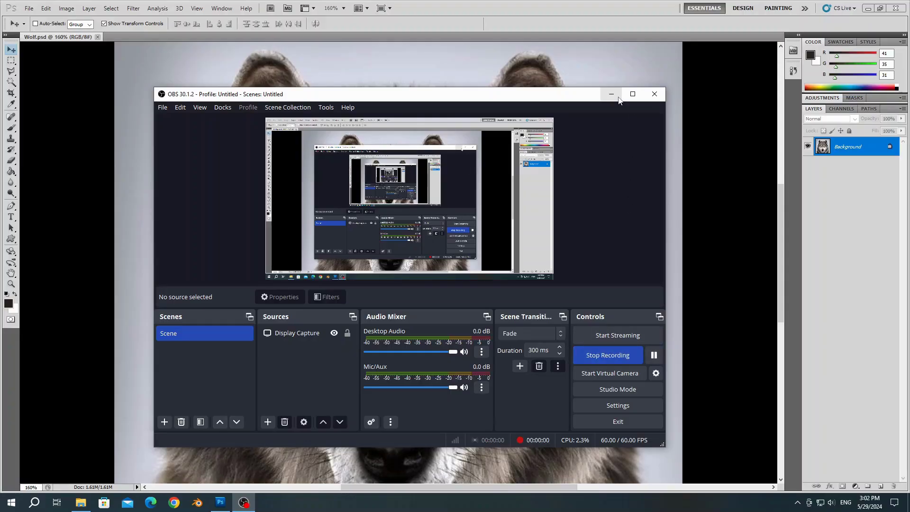
Return from OBS to Photoshop and flatten further polygonal lasso facets on the forehead with the Average blur.
left_click(620, 89)
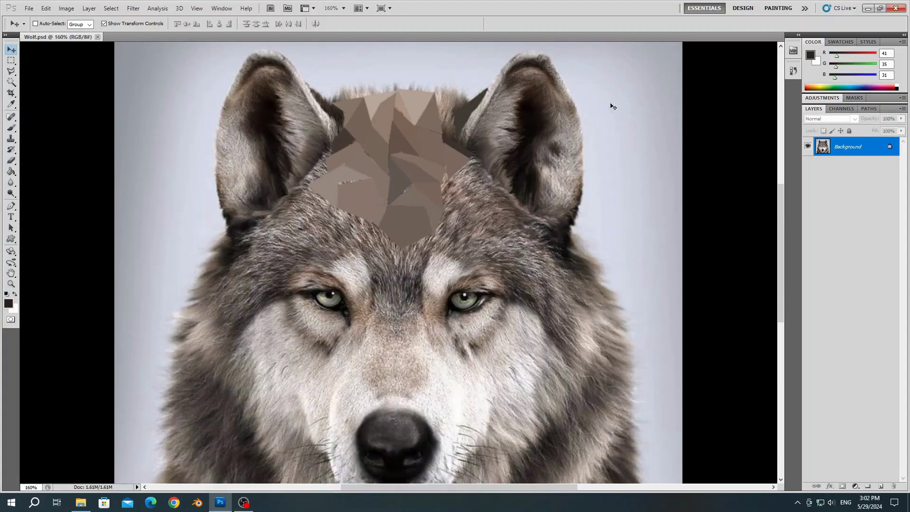
left_click(12, 71)
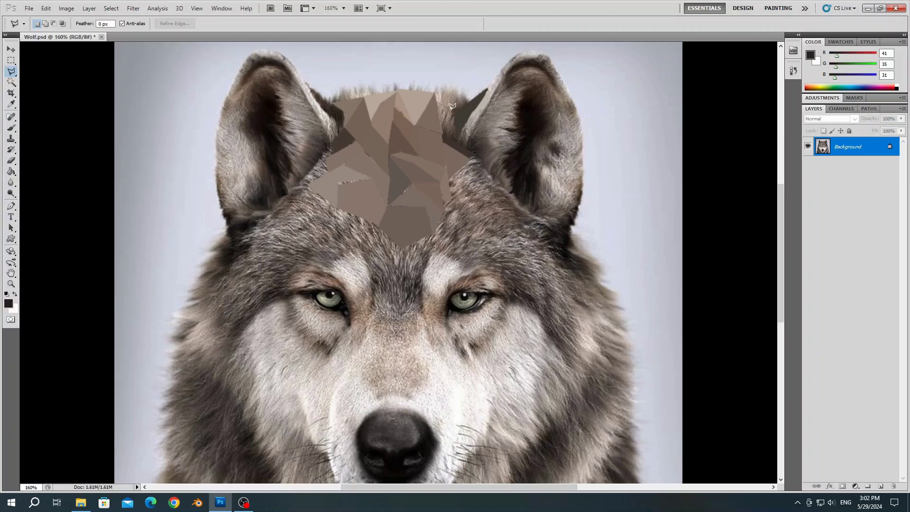
left_click(454, 112)
double_click(444, 130)
left_click(133, 8)
mouse_move(199, 94)
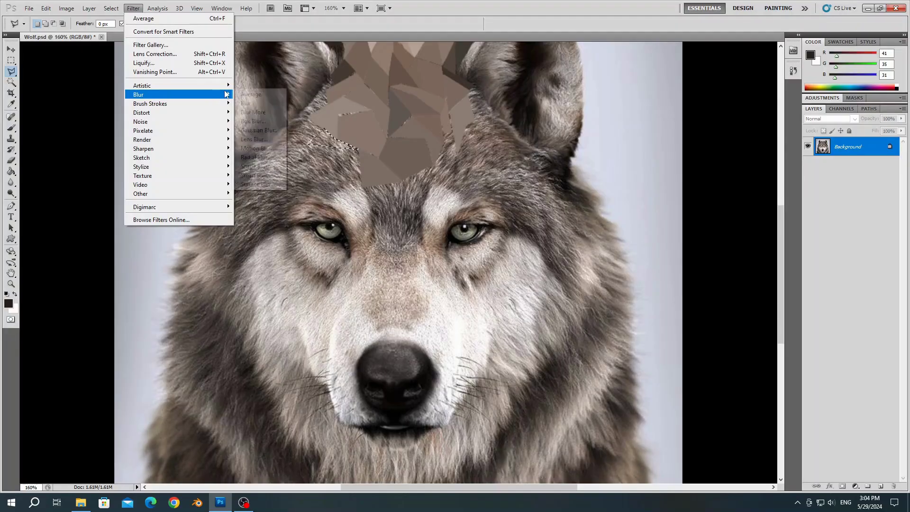
left_click(245, 94)
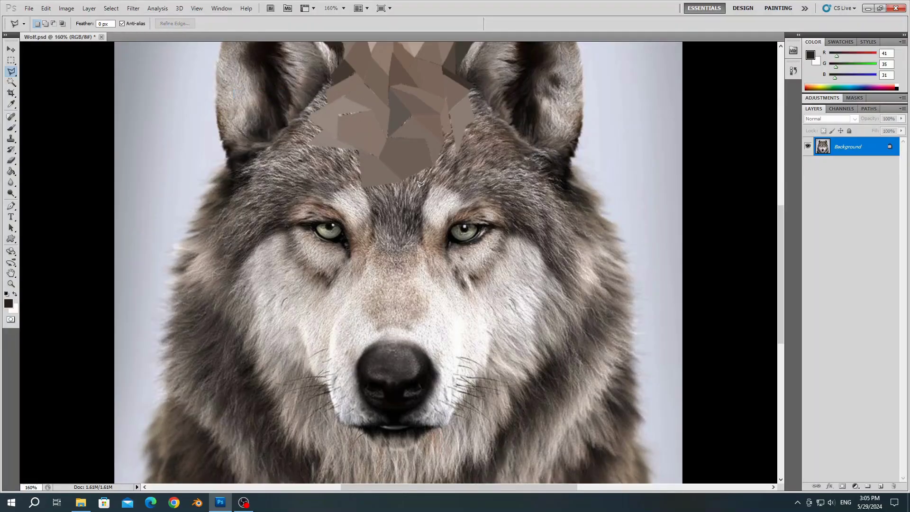
Switch to OBS and stop the screen recording.
scroll(421, 179, "up", 1)
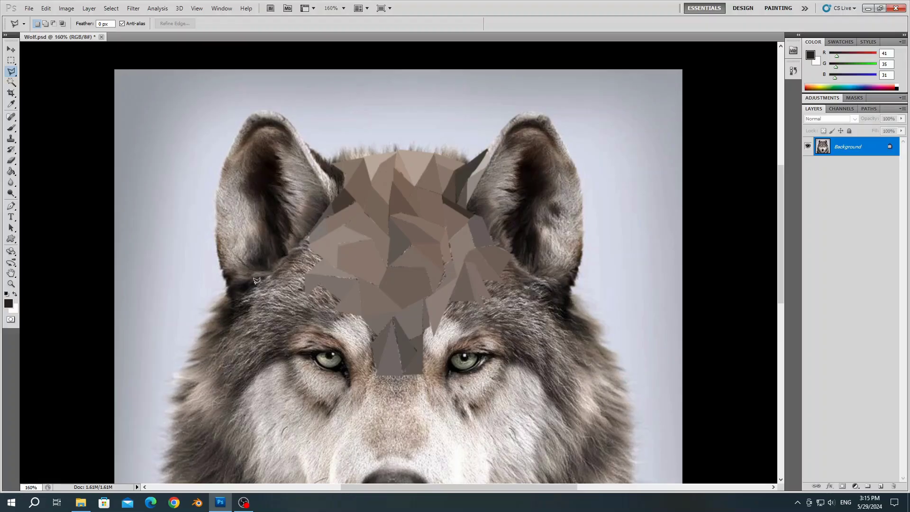
left_click(243, 503)
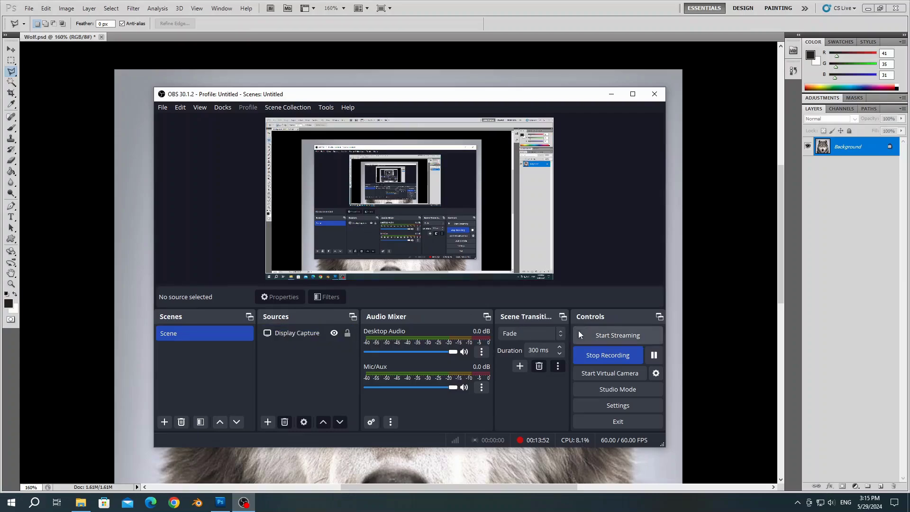
left_click(608, 355)
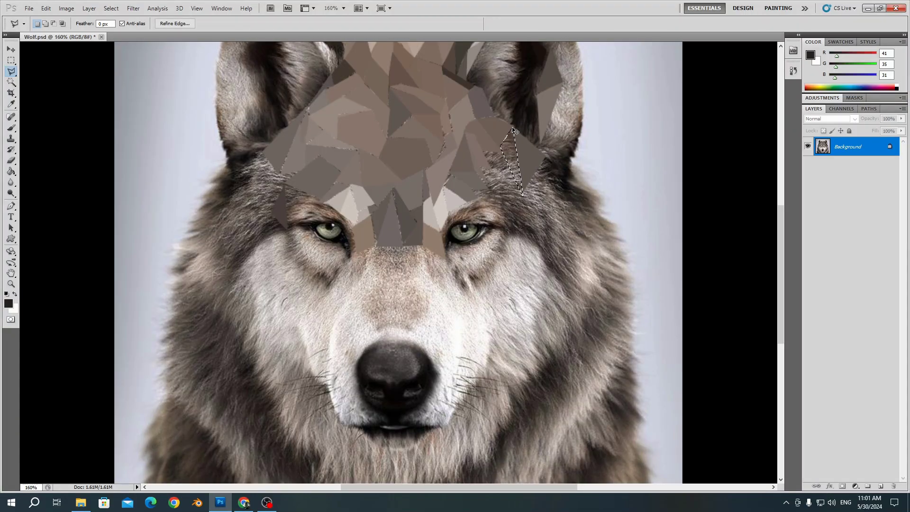
Flatten the selected narrow triangle below the right ear with the Average blur, deselect, and outline a facet beside it.
key("ctrl+f")
key("ctrl+d")
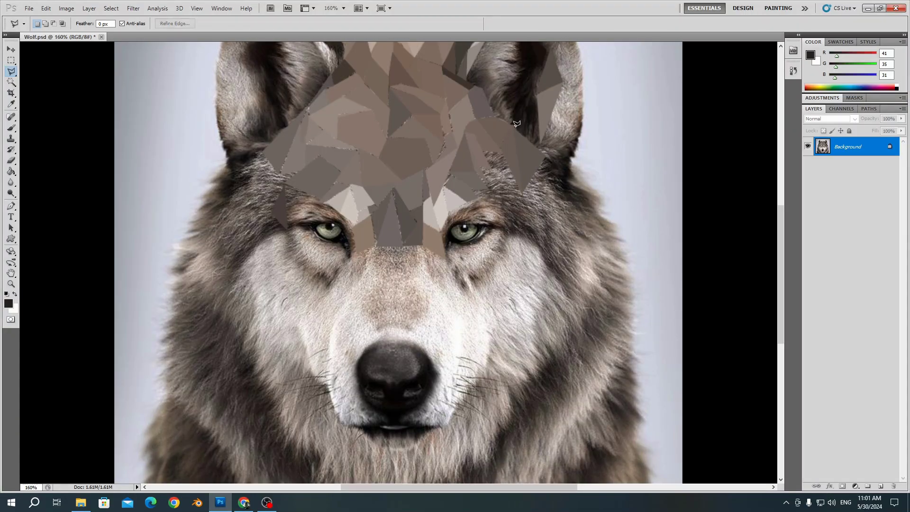
left_click(503, 150)
left_click(523, 193)
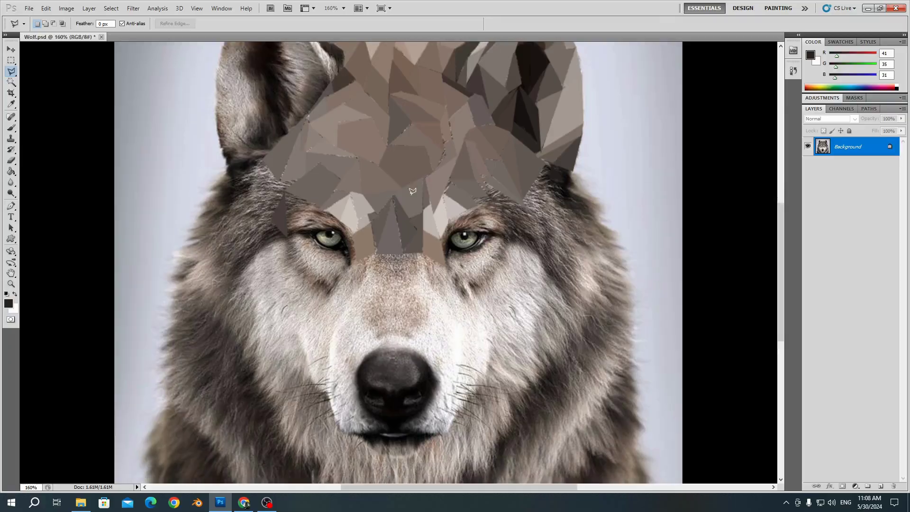
Look over the finished facets on the forehead and right ear against the remaining untouched fur.
scroll(412, 187, "down", 2)
scroll(407, 180, "up", 3)
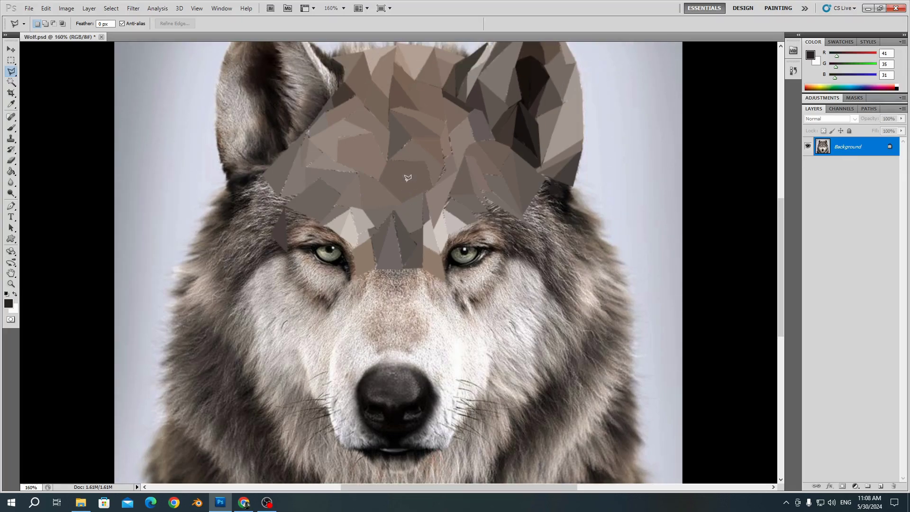
scroll(408, 178, "up", 3)
scroll(408, 178, "down", 2)
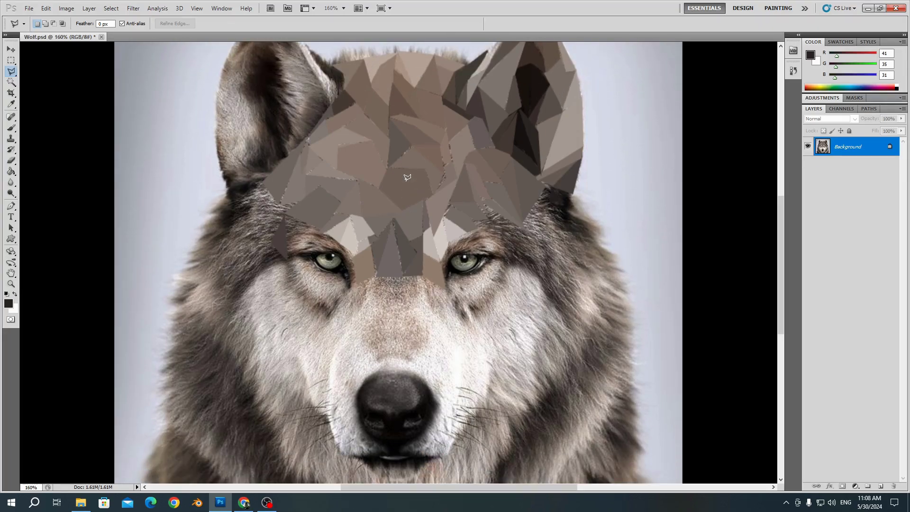
scroll(407, 178, "up", 2)
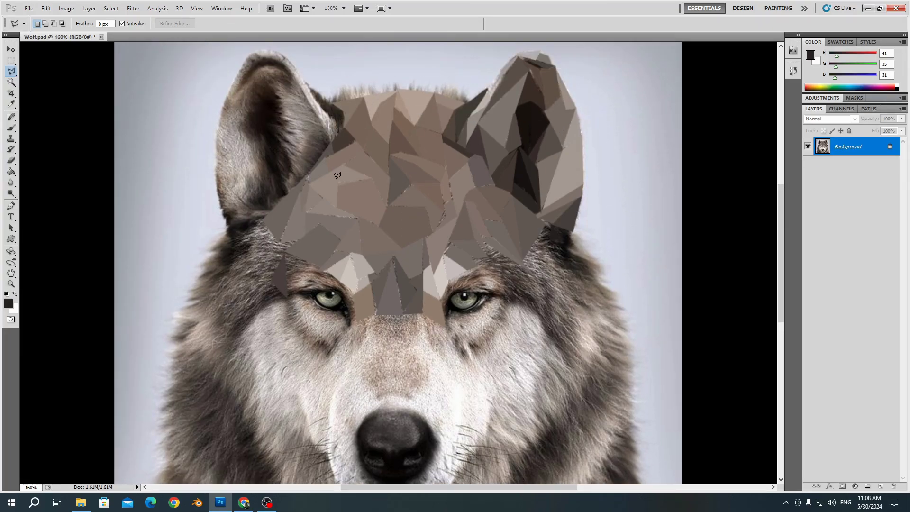
scroll(337, 175, "down", 2)
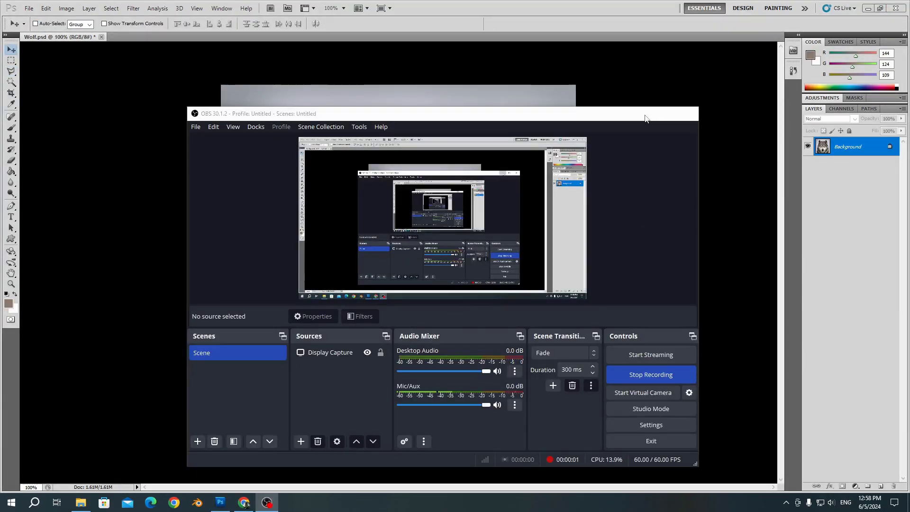
Return from OBS to Photoshop, zoom to 160% and examine the faceted half of the wolf from ears to chest.
left_click(645, 118)
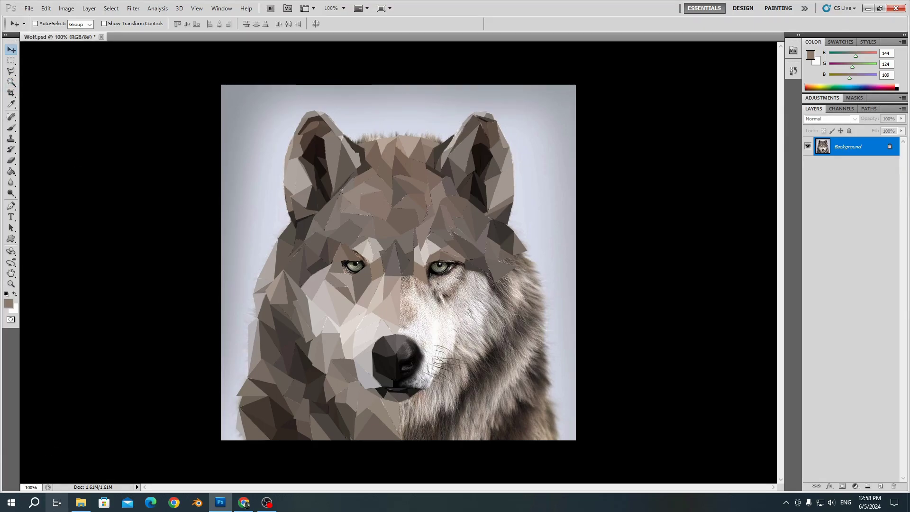
left_click(30, 487)
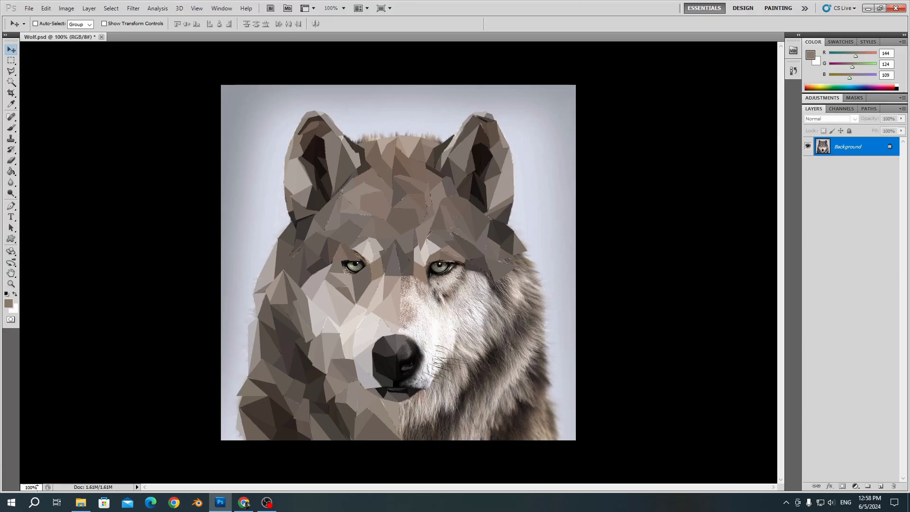
type("160")
key("Return")
scroll(414, 301, "up", 5)
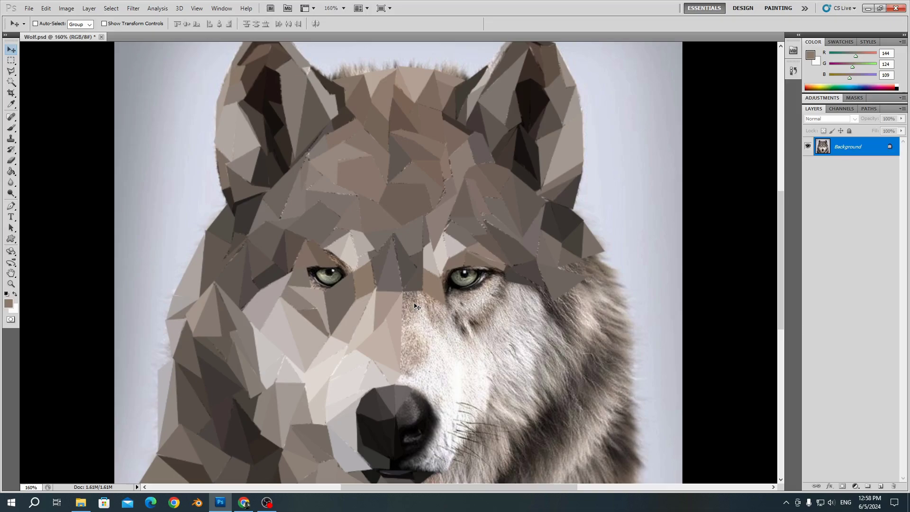
scroll(374, 177, "down", 9)
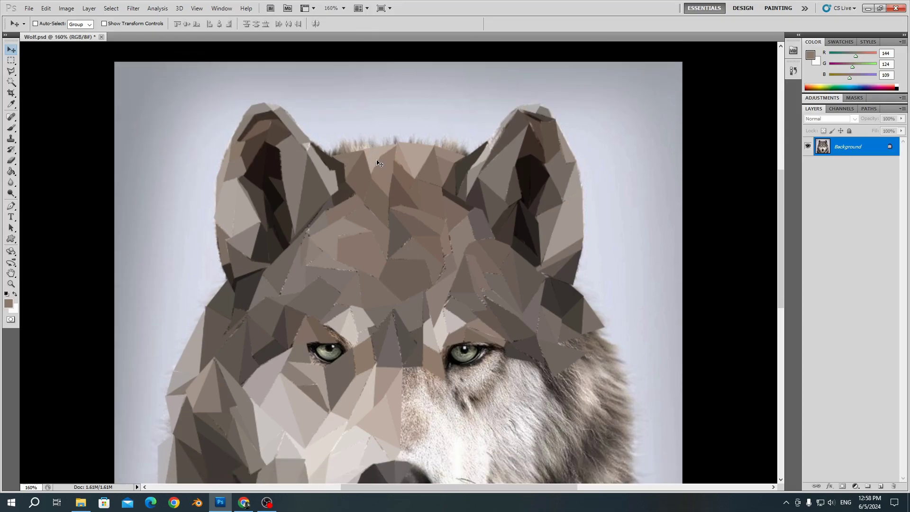
scroll(386, 204, "up", 5)
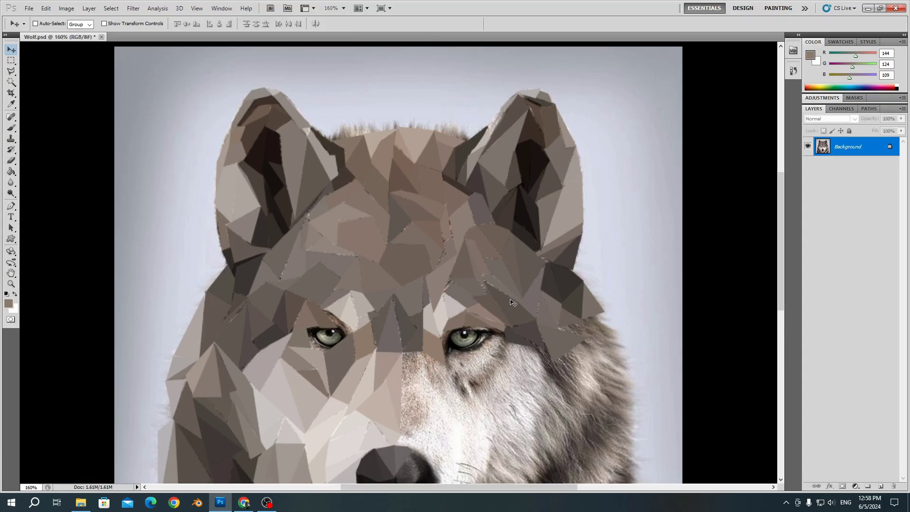
scroll(350, 203, "down", 8)
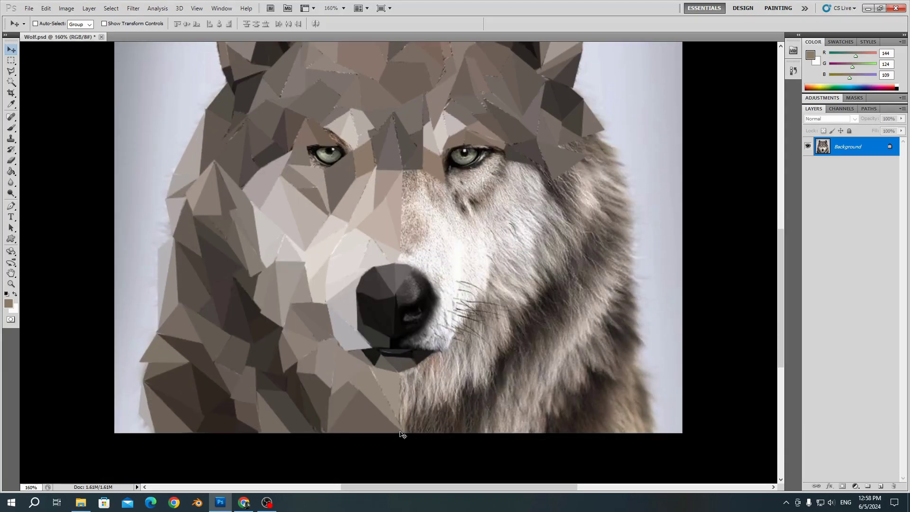
scroll(403, 434, "up", 8)
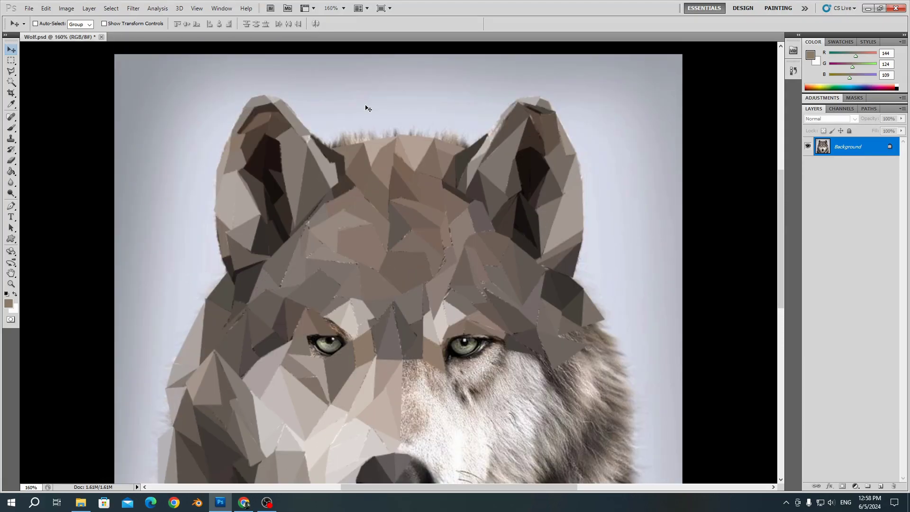
scroll(365, 109, "down", 8)
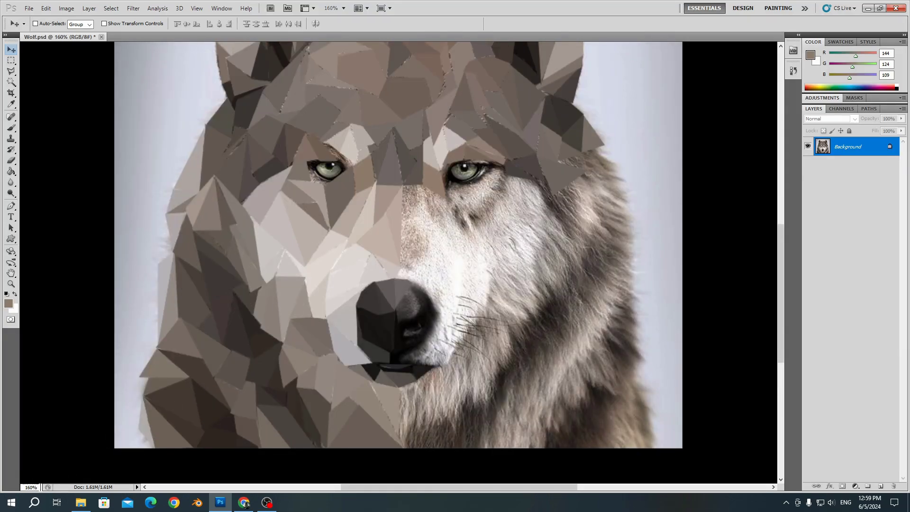
At 100% zoom, select the wolf's faceted left half with the Polygonal Lasso, following its outer outline and the vertical centre line.
left_click_drag(36, 488, 13, 485)
type("100")
key("Return")
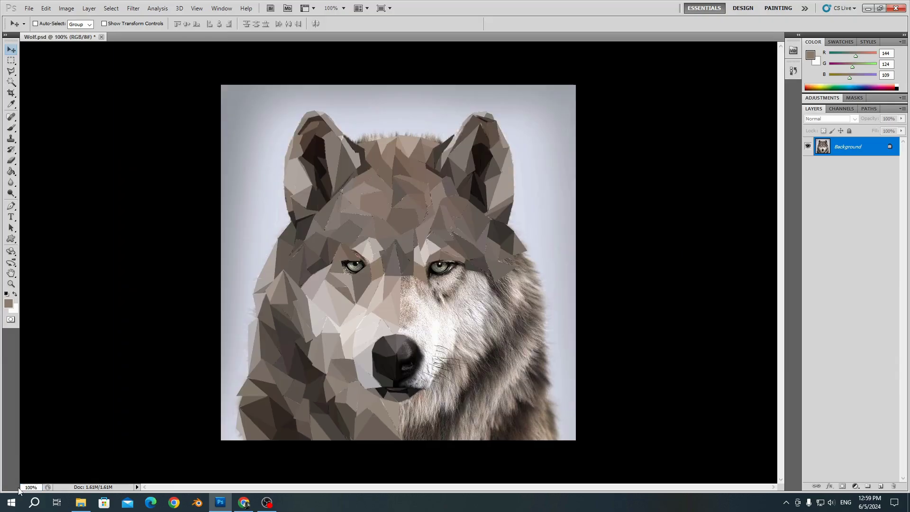
left_click(11, 72)
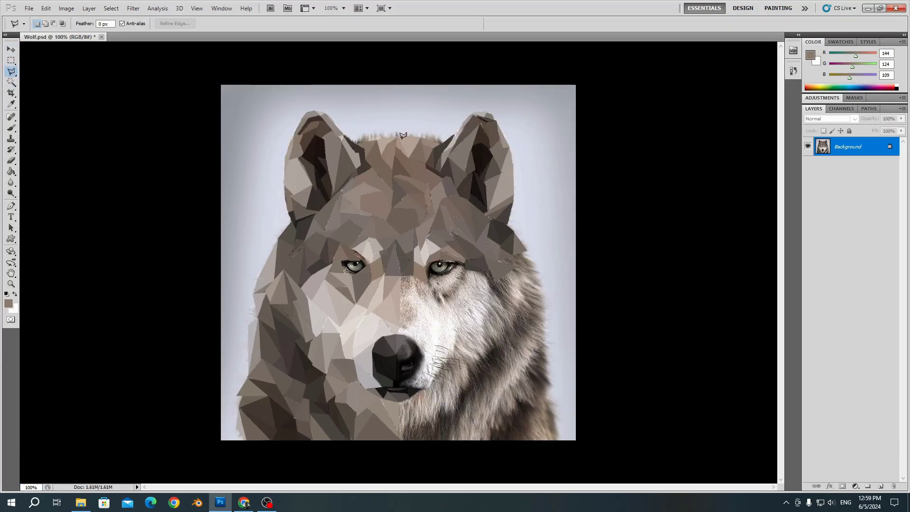
left_click(401, 436)
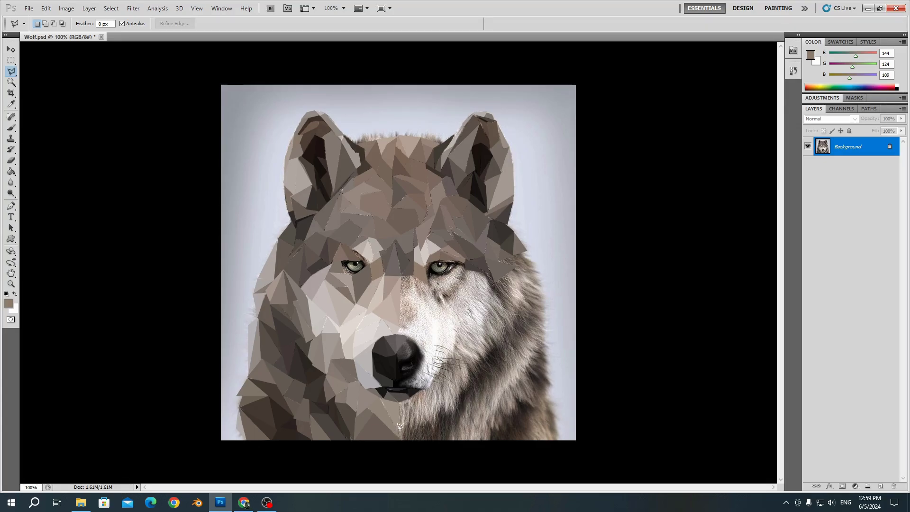
left_click(401, 136)
left_click(315, 107)
left_click(299, 112)
left_click(280, 155)
left_click(279, 189)
left_click(265, 249)
left_click(251, 286)
left_click(244, 327)
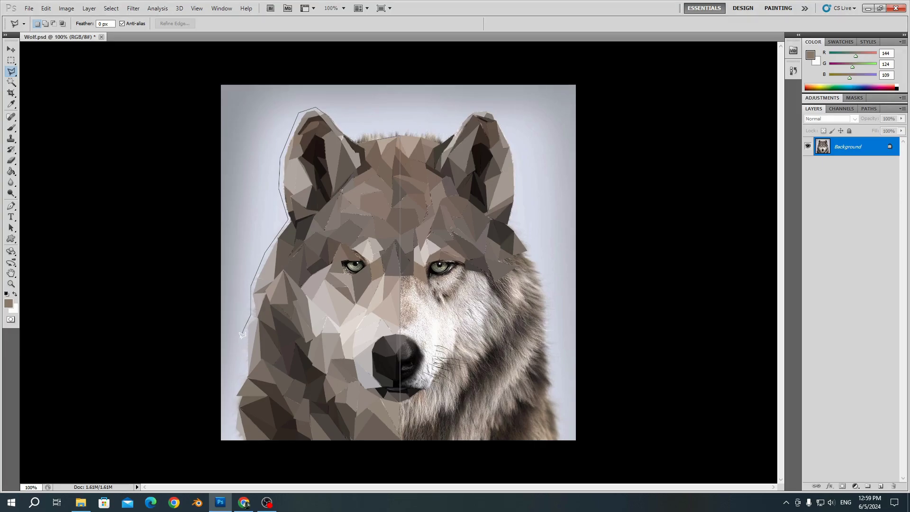
left_click(244, 378)
left_click(231, 395)
left_click(232, 429)
left_click(236, 448)
double_click(401, 447)
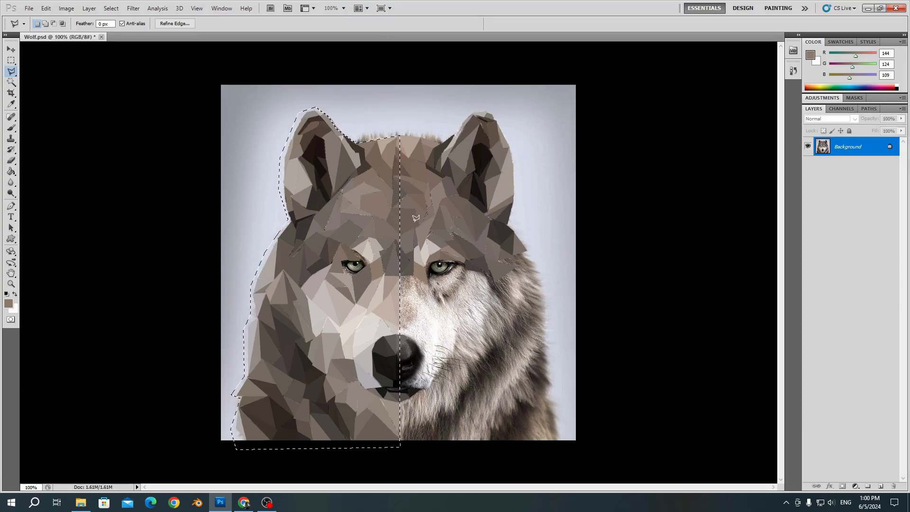
Copy the selected left half of the wolf to a new layer and flip the copy horizontally.
key("ctrl+j")
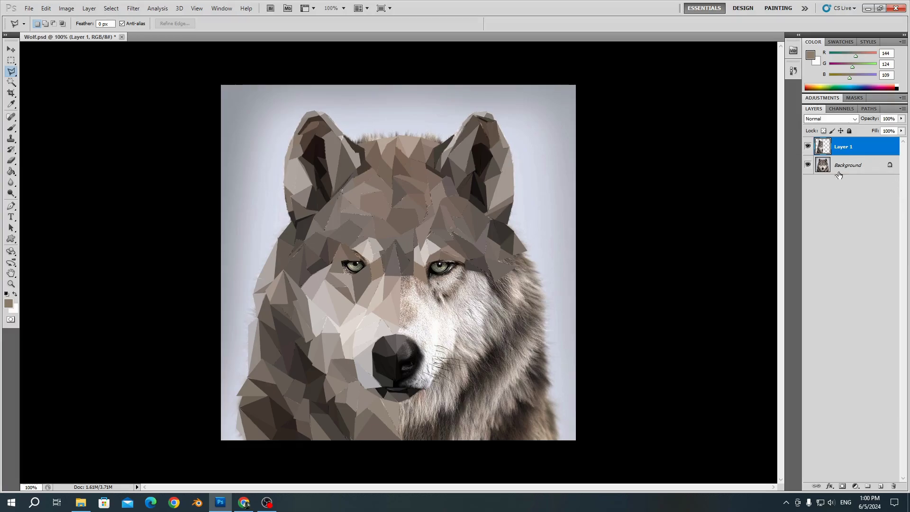
left_click(46, 8)
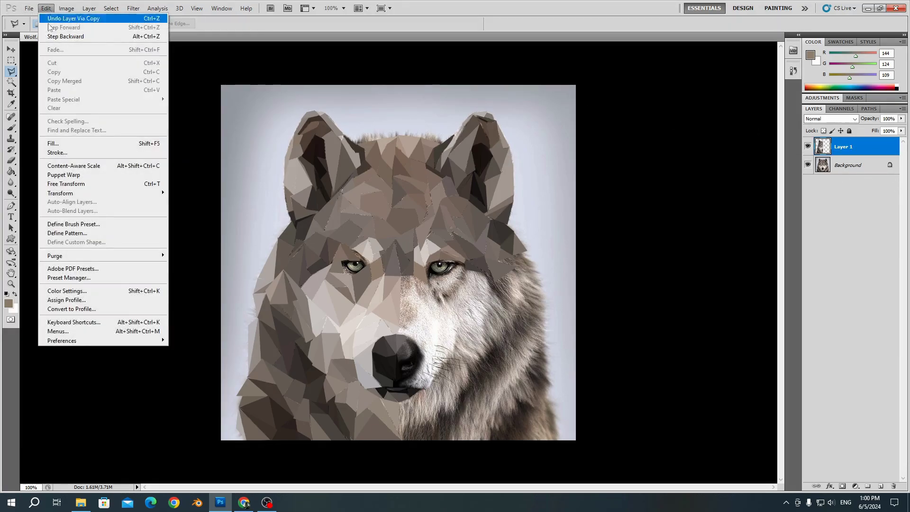
mouse_move(121, 192)
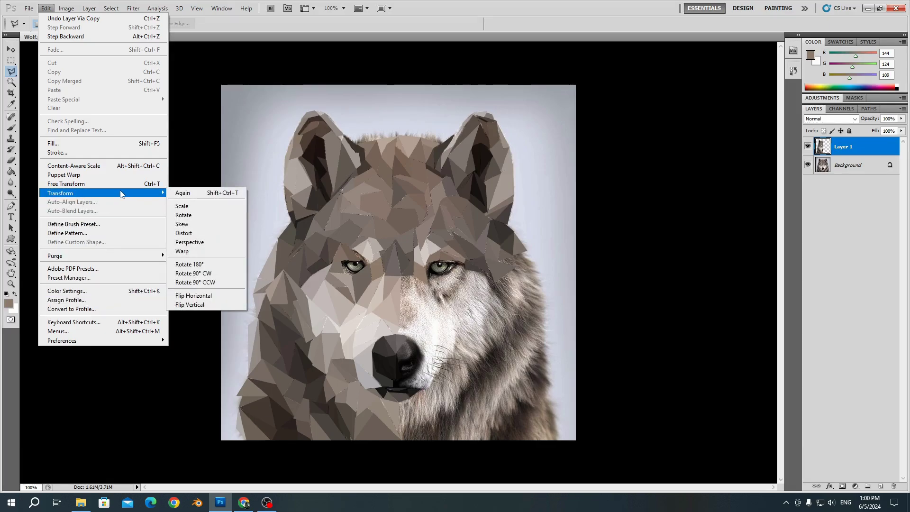
left_click(221, 296)
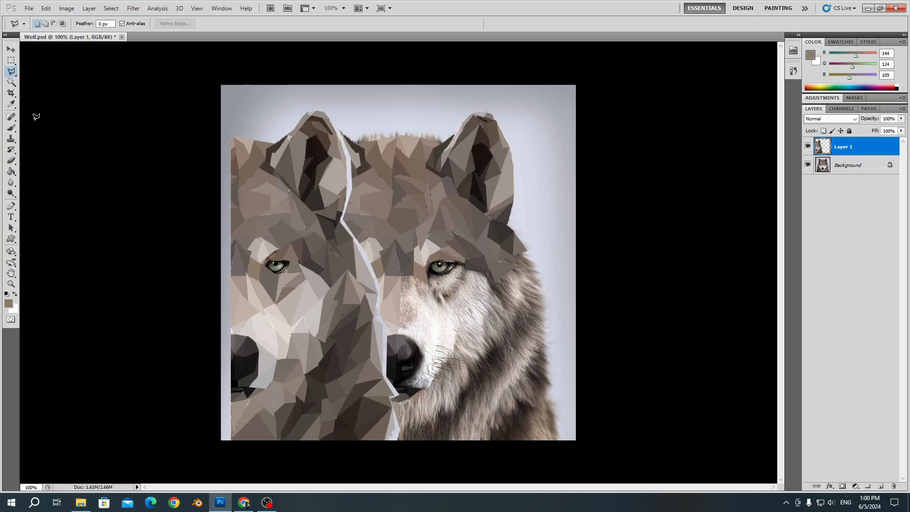
Move the flipped half onto the wolf's right side, meeting the original at the centre line, and minimize the OBS window.
left_click(11, 49)
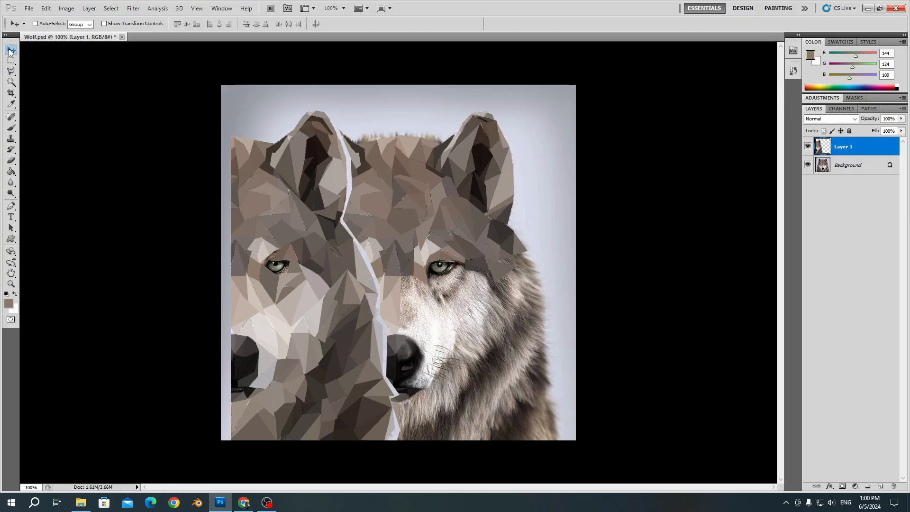
left_click_drag(277, 327, 443, 328)
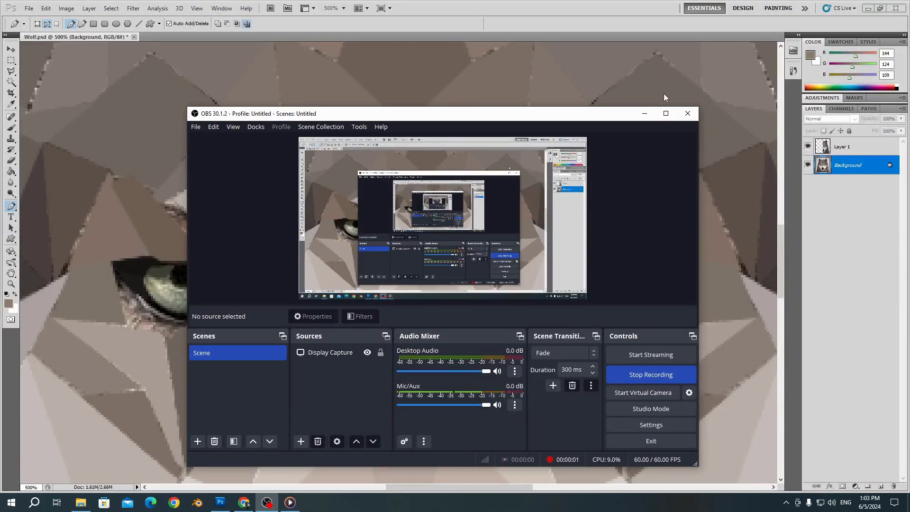
left_click(644, 113)
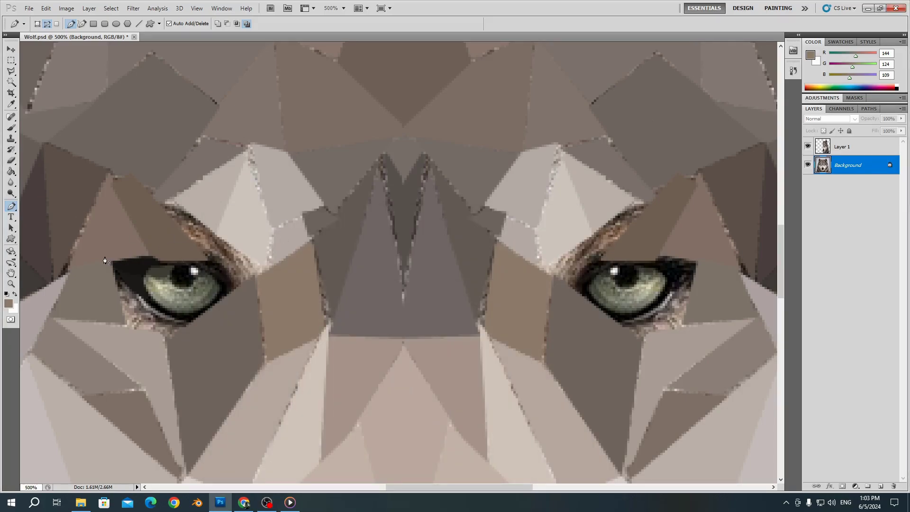
Select the dark rim and fur patches around the wolf's left eye with the Polygonal Lasso and turn them into flat-coloured facets on the Background layer.
left_click(12, 71)
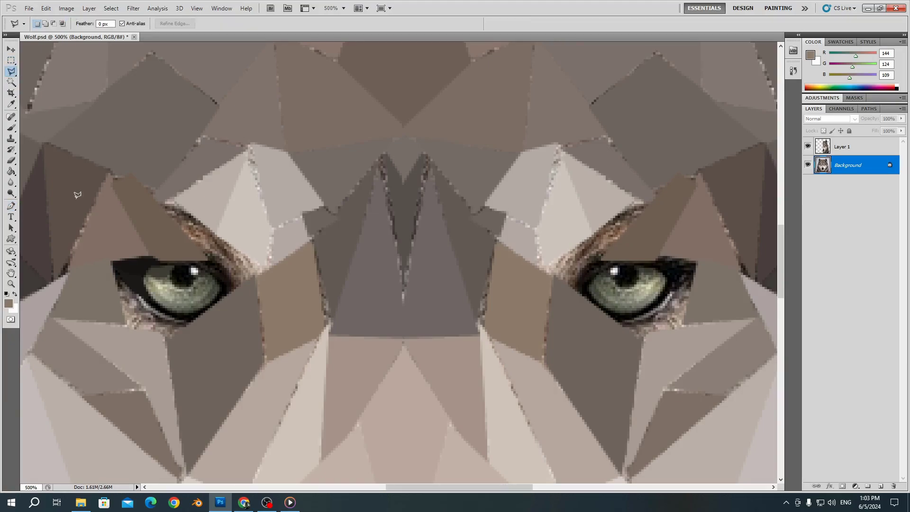
left_click(115, 272)
left_click(135, 291)
left_click(123, 297)
left_click(116, 270)
key("ctrl+d")
left_click(125, 299)
key("alt+BackSpace")
key("ctrl+d")
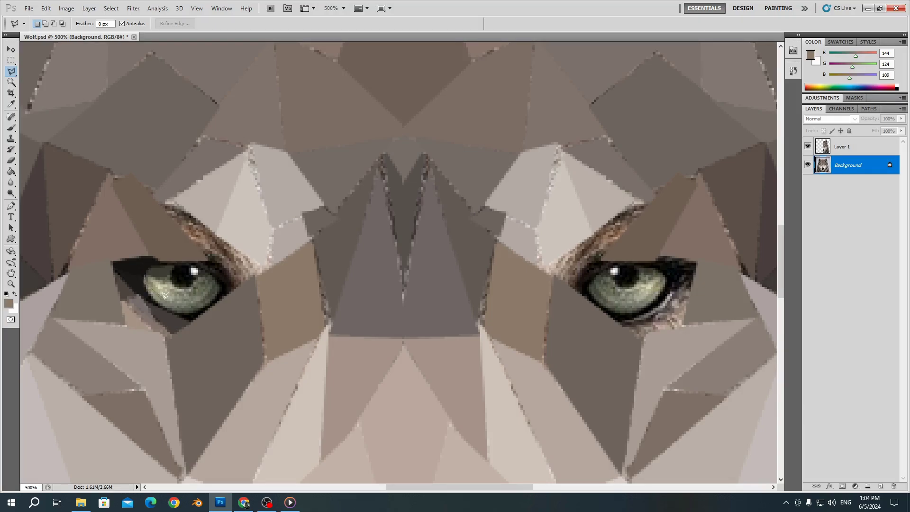
left_click(148, 281)
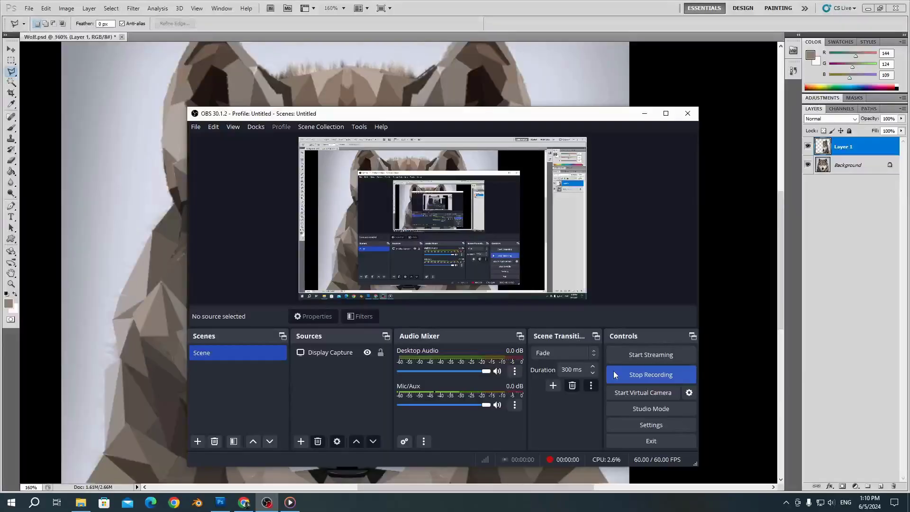
Minimize the OBS window, centre the wolf in Photoshop and examine the mirrored low-poly artwork from ears to chest, including both eyes.
left_click(614, 371)
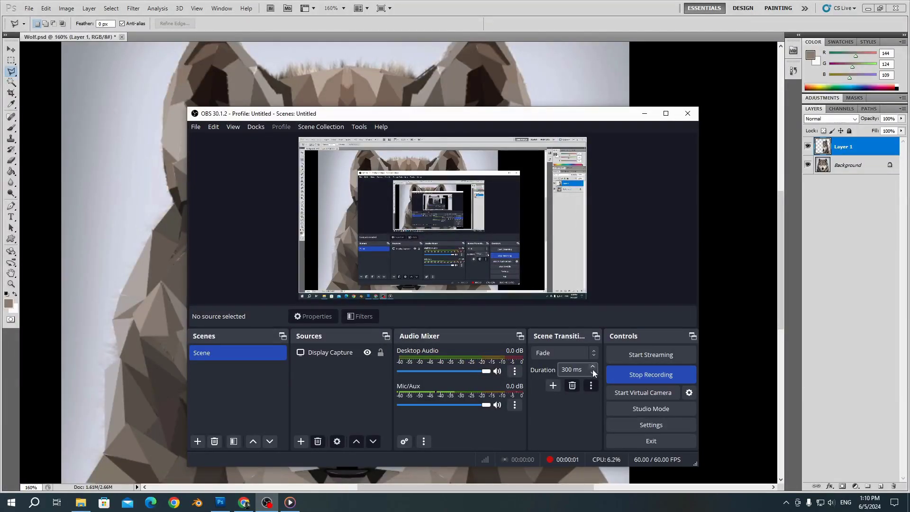
left_click(644, 114)
left_click_drag(432, 488, 408, 489)
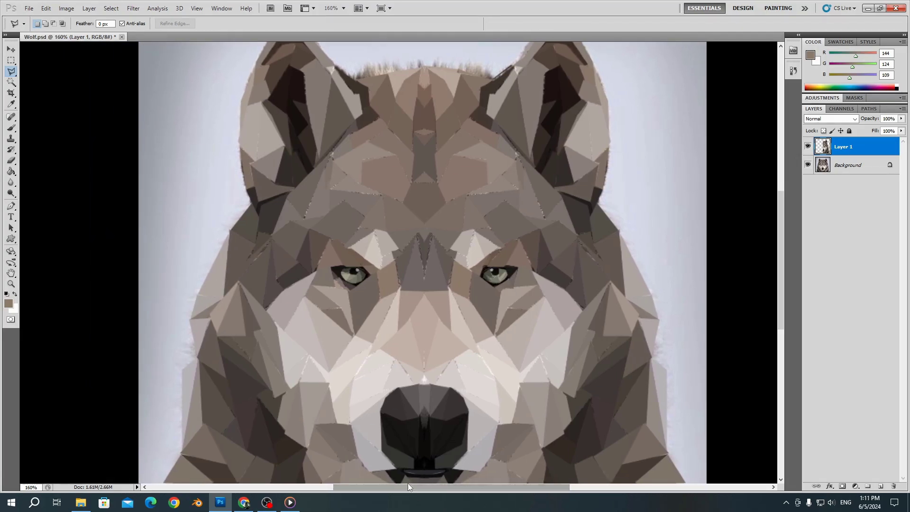
scroll(455, 335, "down", 5)
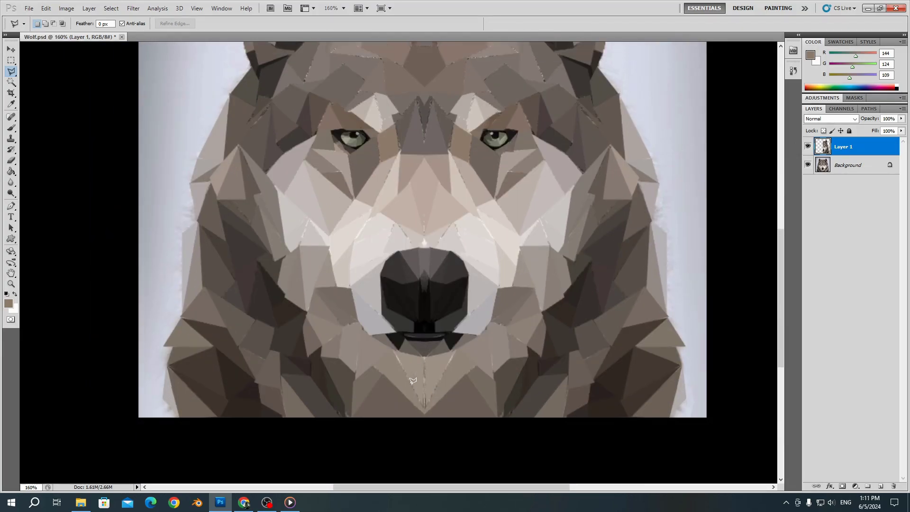
scroll(407, 332, "up", 6)
scroll(388, 265, "up", 1)
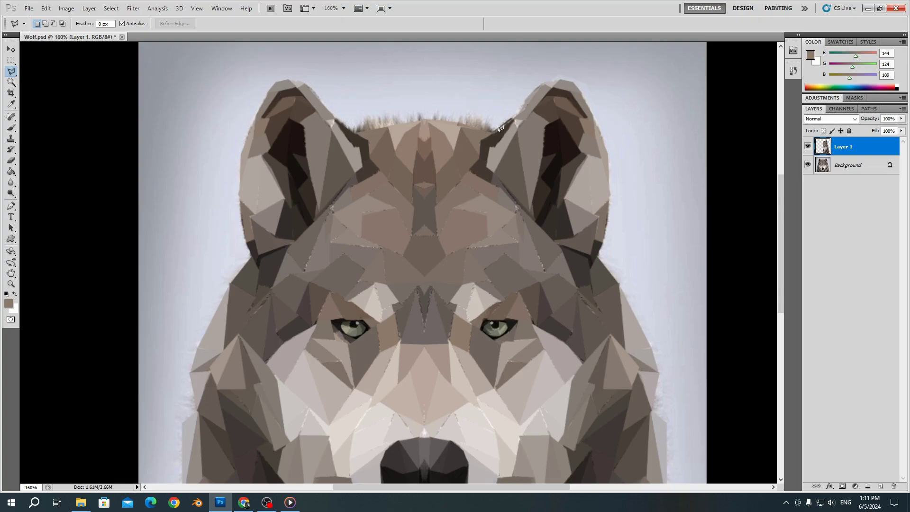
scroll(259, 149, "down", 7)
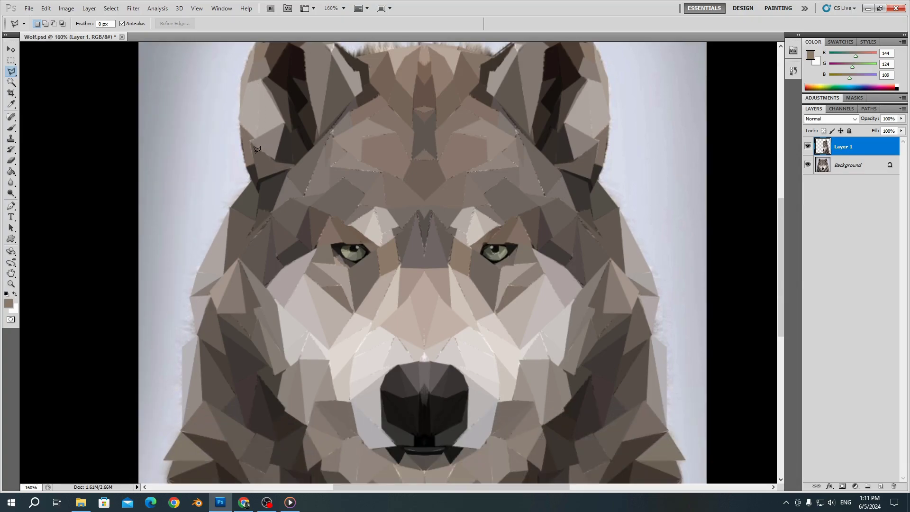
scroll(660, 266, "up", 2)
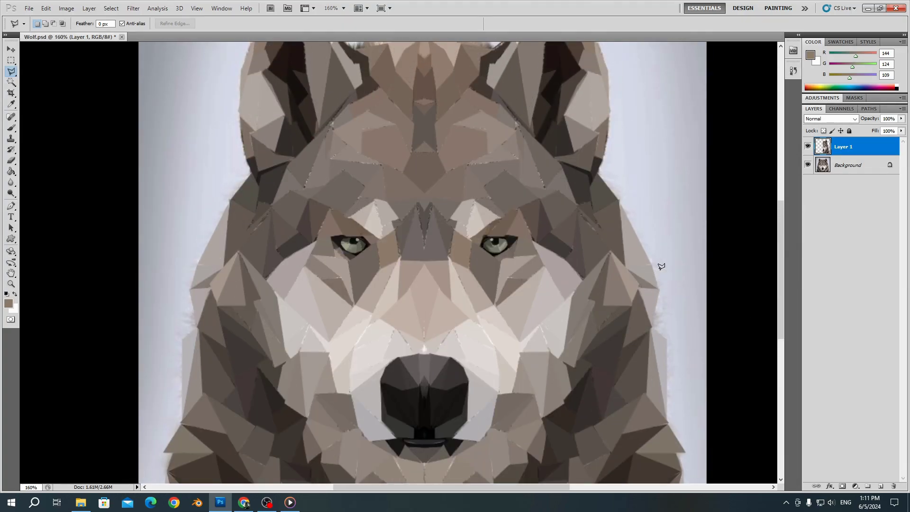
scroll(660, 265, "down", 1)
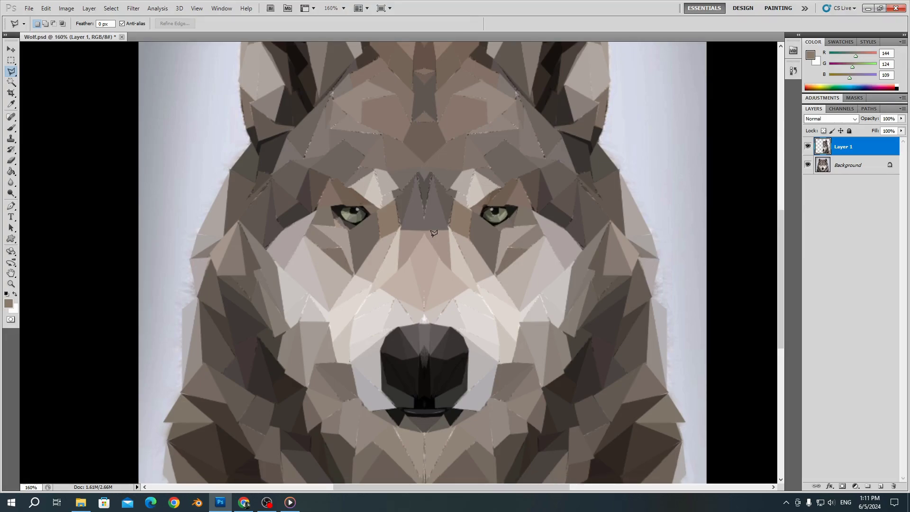
scroll(425, 232, "down", 1)
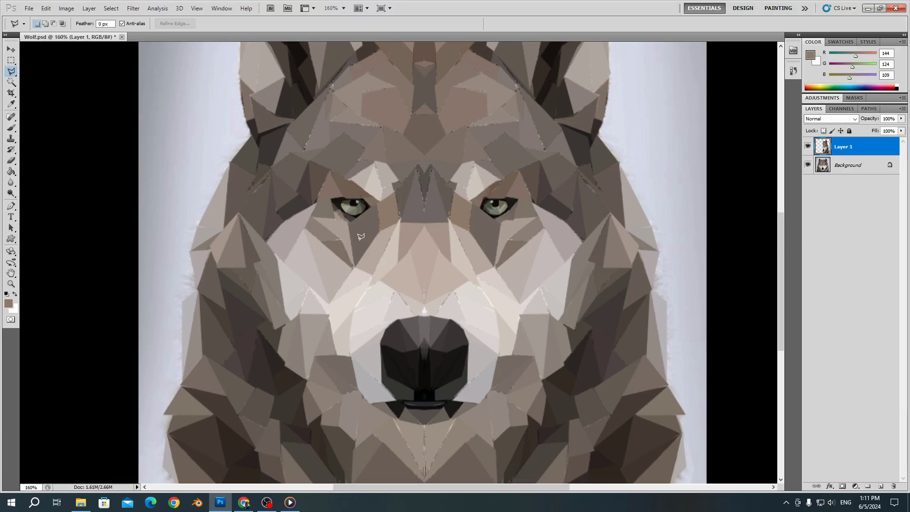
scroll(360, 237, "up", 3)
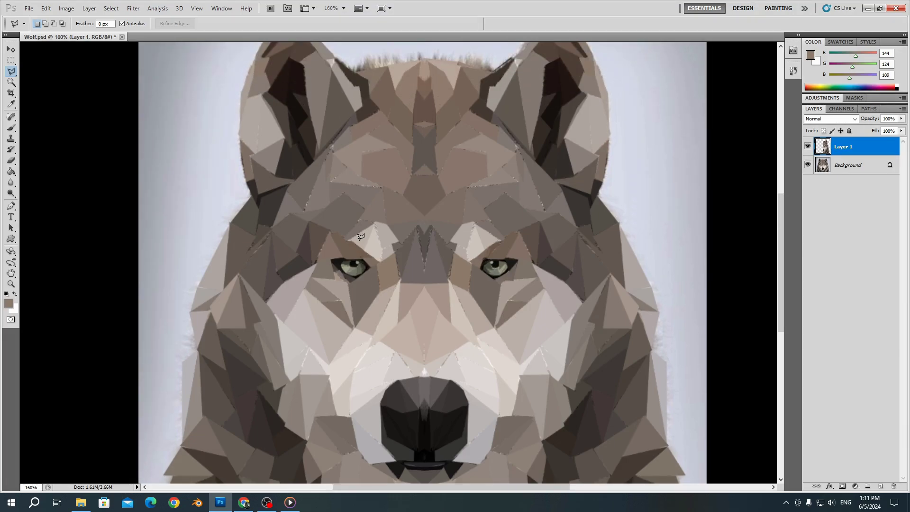
scroll(361, 237, "up", 1)
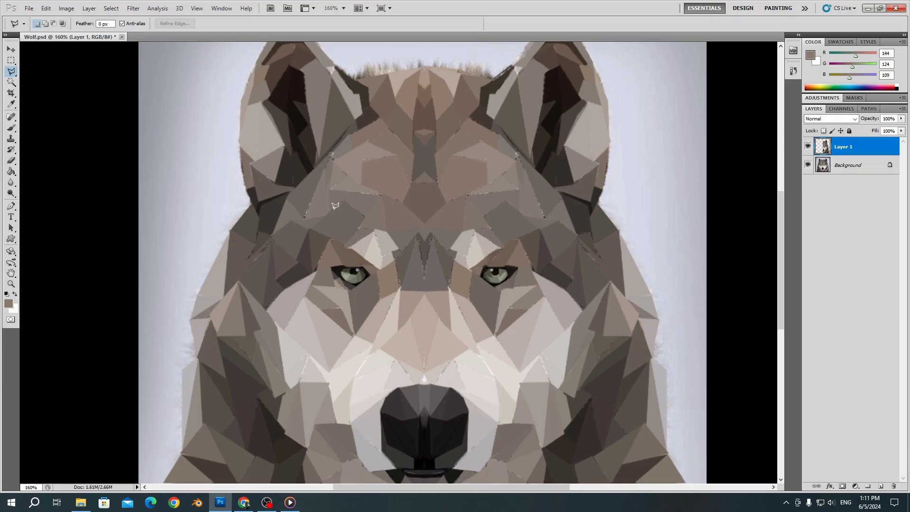
scroll(333, 211, "down", 3)
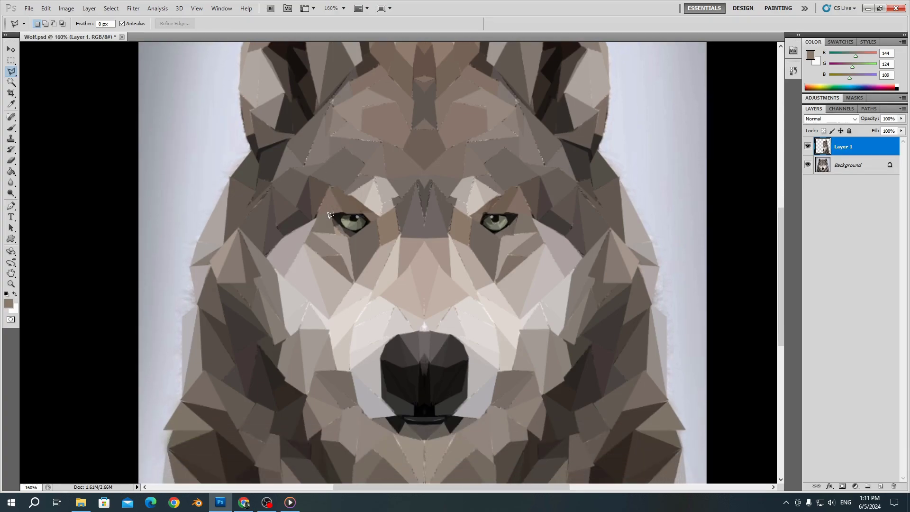
scroll(614, 261, "up", 4)
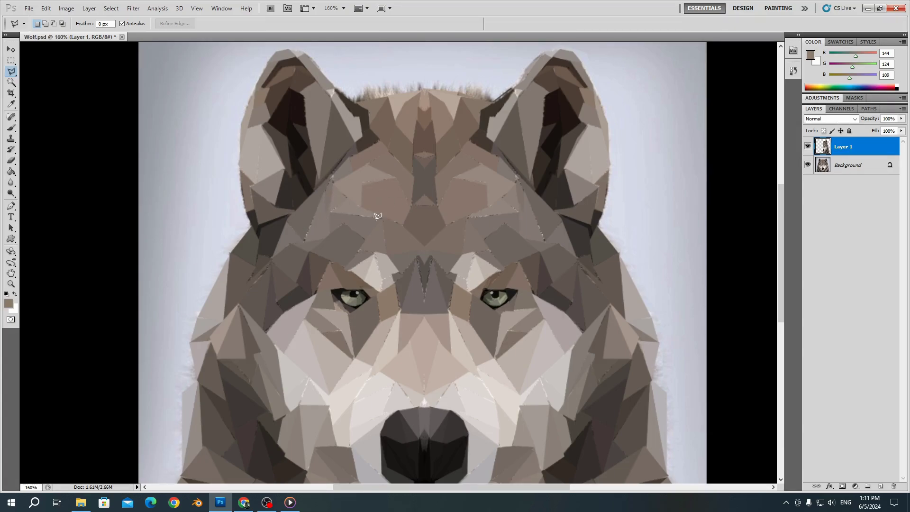
scroll(384, 216, "down", 5)
scroll(387, 216, "down", 2)
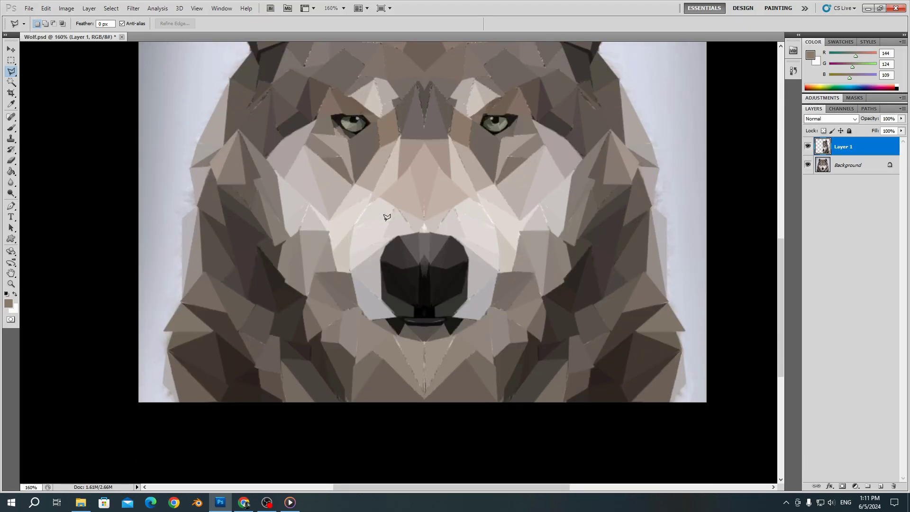